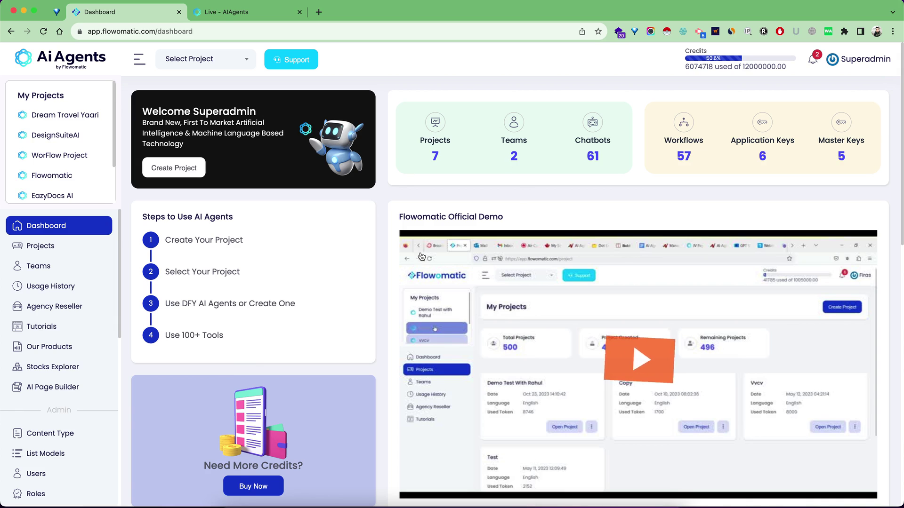
Step: Create a project named 'Flowomatic Test' with English as its language
{"action": "scroll", "coordinate": [292, 351], "scroll_direction": "down", "scroll_amount": 7}
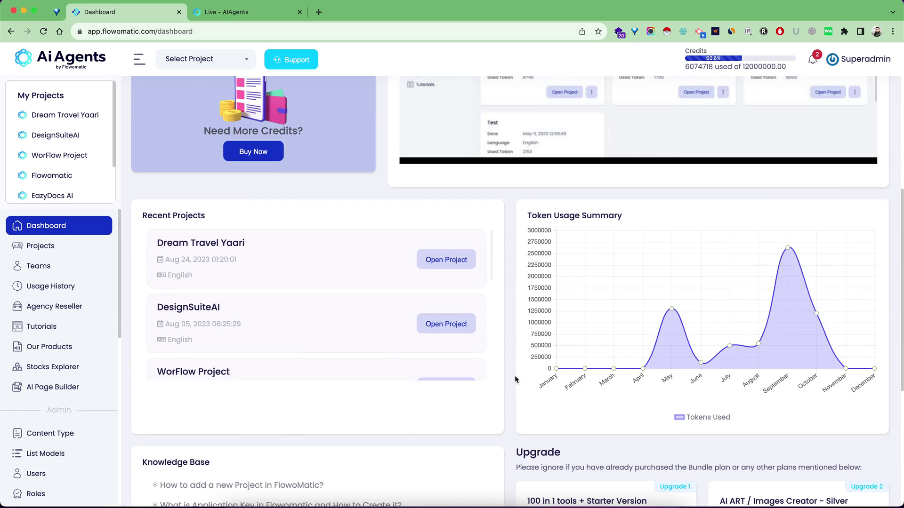
{"action": "scroll", "coordinate": [515, 374], "scroll_direction": "down", "scroll_amount": 3}
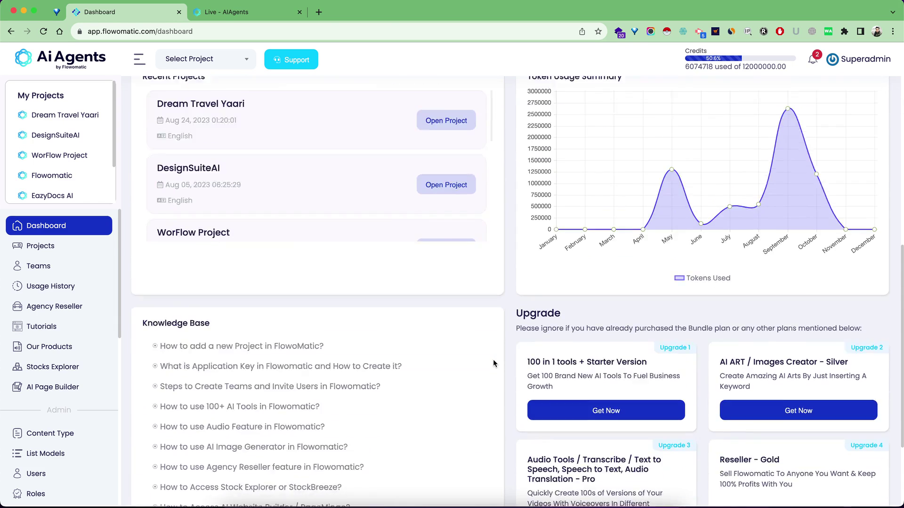
{"action": "scroll", "coordinate": [493, 363], "scroll_direction": "down", "scroll_amount": 3}
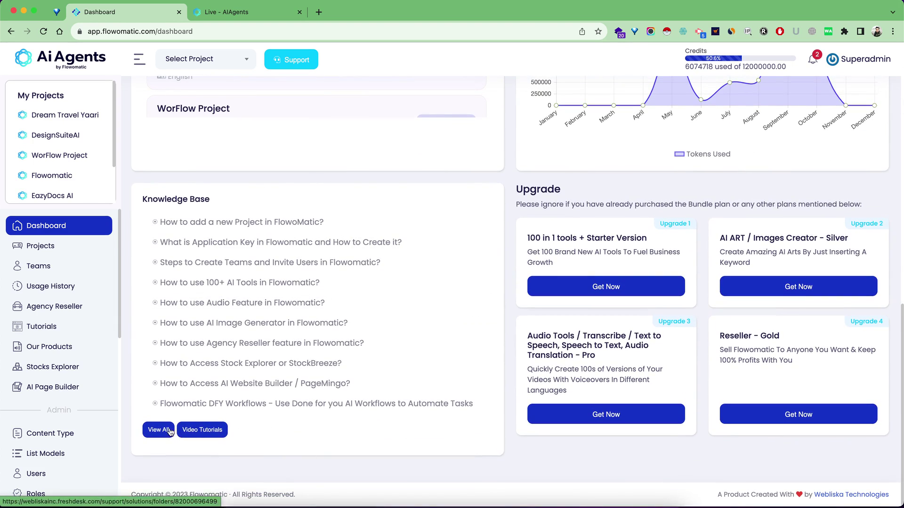
{"action": "scroll", "coordinate": [484, 238], "scroll_direction": "up", "scroll_amount": 10}
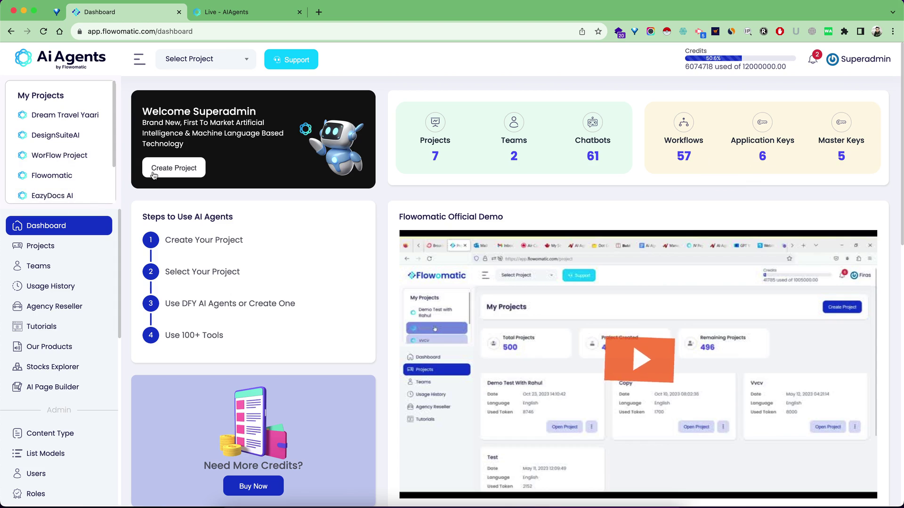
{"action": "left_click", "coordinate": [184, 170]}
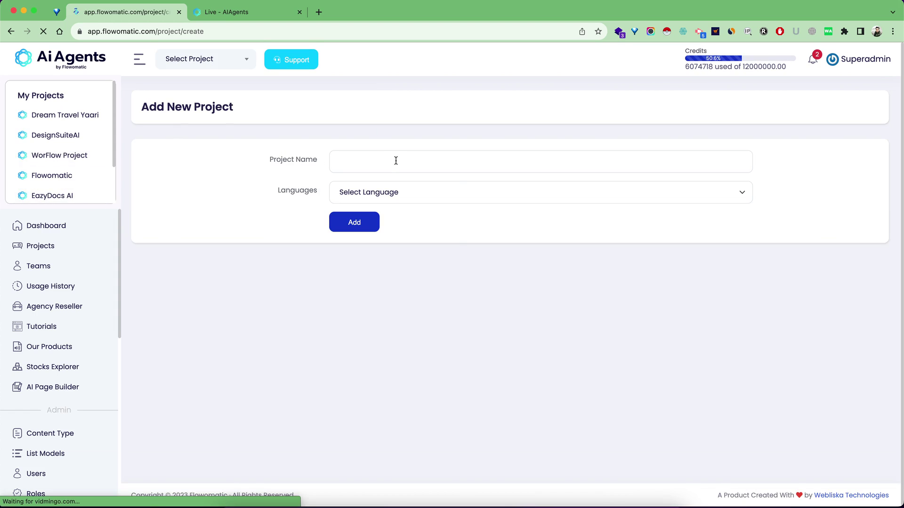
{"action": "left_click", "coordinate": [396, 161]}
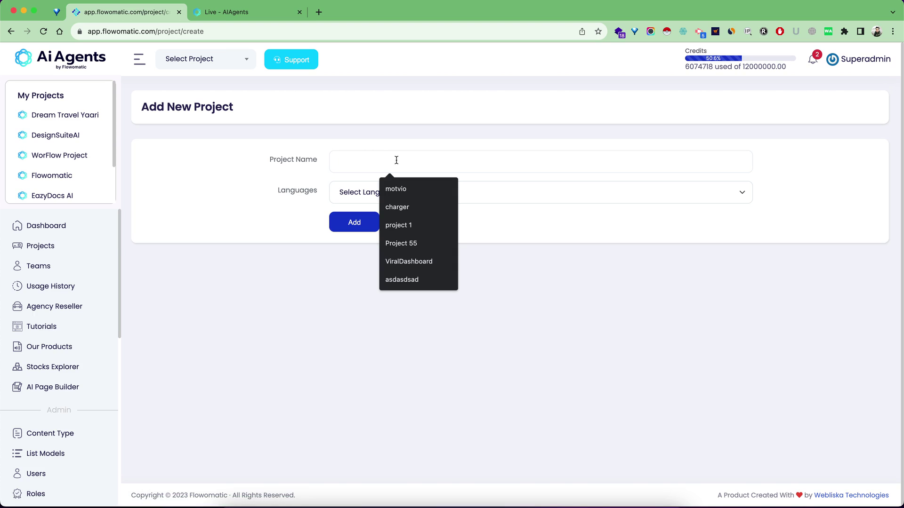
{"action": "type", "text": "Flowomatic"}
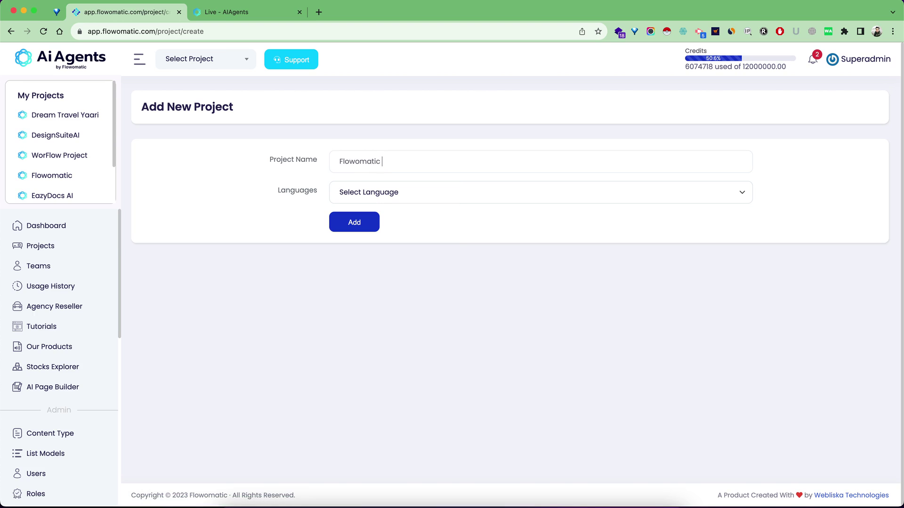
{"action": "type", "text": " Test"}
{"action": "left_click", "coordinate": [394, 192]}
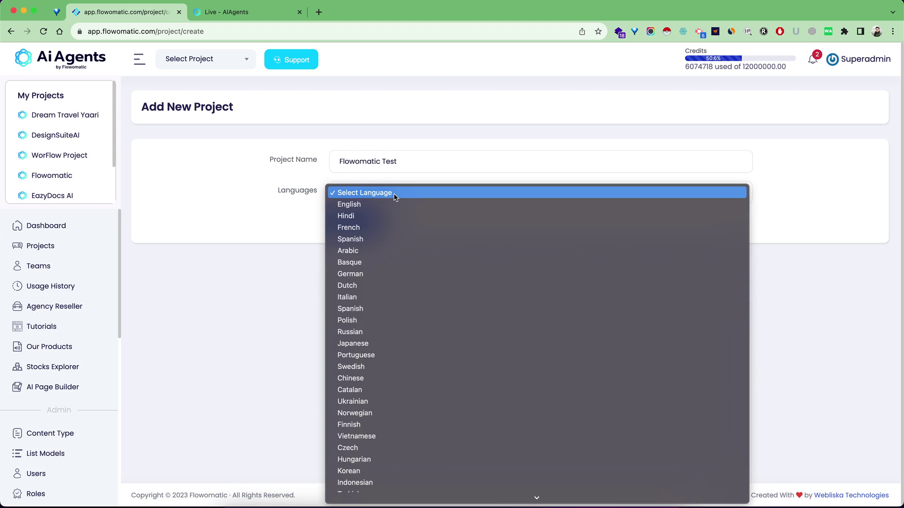
{"action": "left_click", "coordinate": [360, 206]}
{"action": "left_click", "coordinate": [361, 227]}
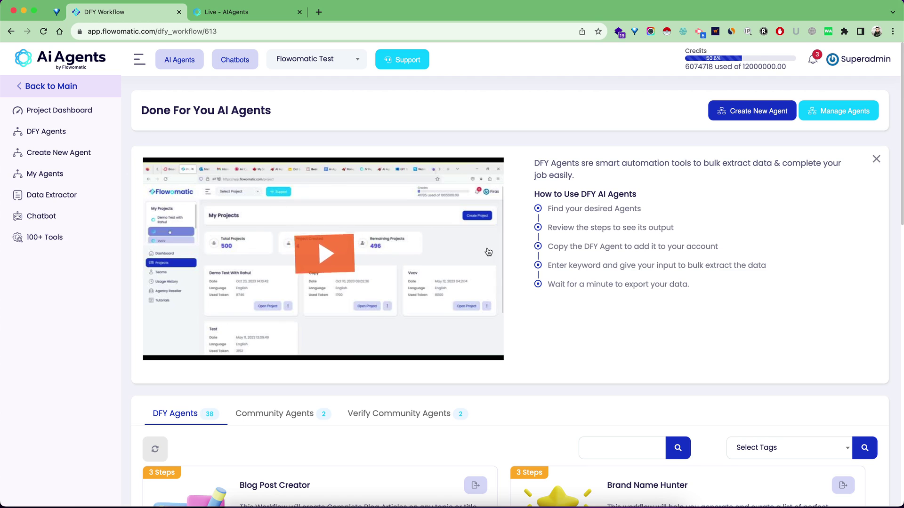
Step: Preview the Blog Post Creator card's workflow from the DFY Agents list
{"action": "scroll", "coordinate": [306, 169], "scroll_direction": "down", "scroll_amount": 1}
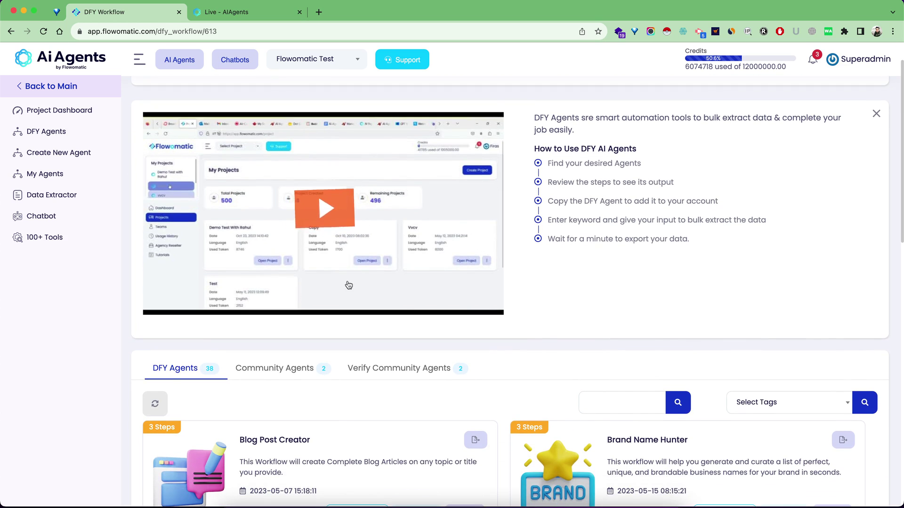
{"action": "scroll", "coordinate": [325, 177], "scroll_direction": "up", "scroll_amount": 1}
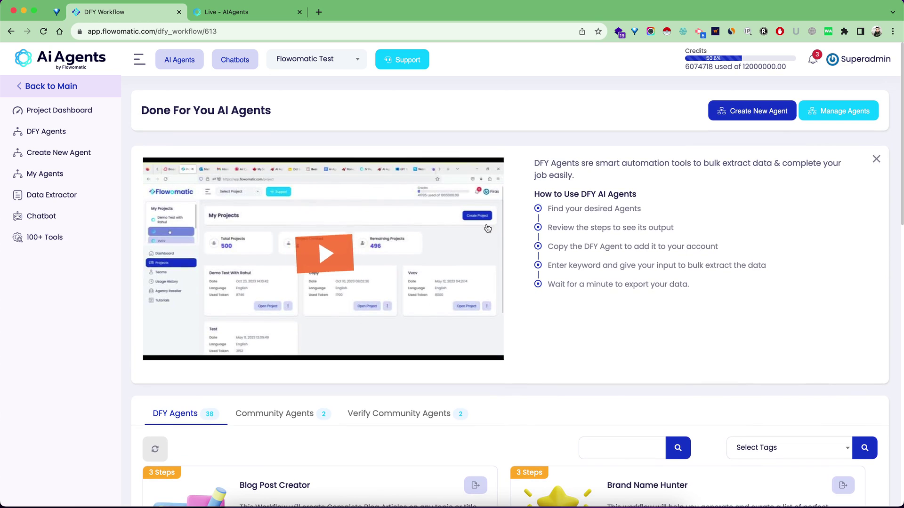
{"action": "scroll", "coordinate": [278, 262], "scroll_direction": "down", "scroll_amount": 6}
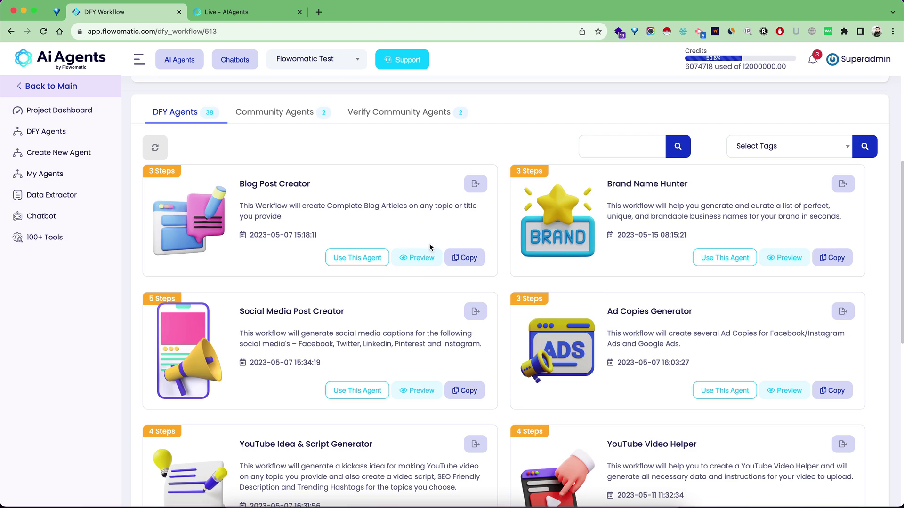
{"action": "left_click", "coordinate": [424, 262]}
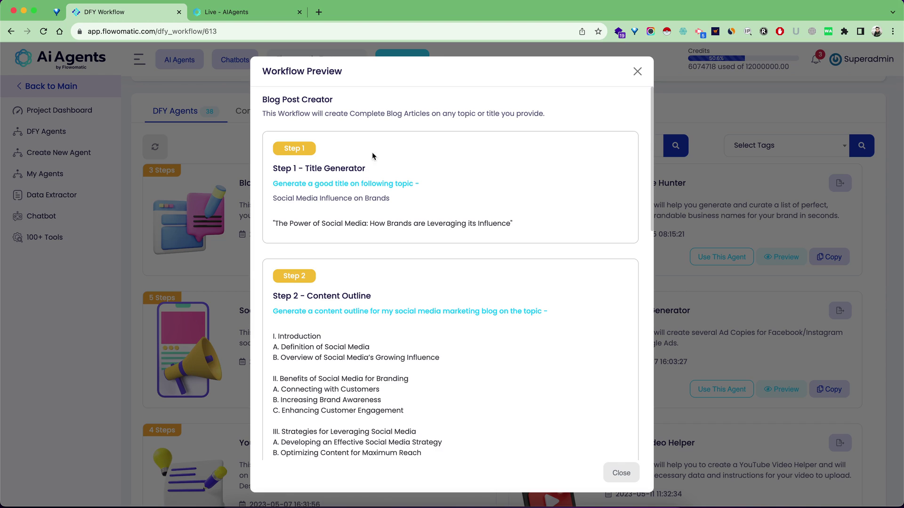
Step: Scroll through Blog Post Creator Steps 1–3, then close the Workflow Preview
{"action": "scroll", "coordinate": [380, 219], "scroll_direction": "down", "scroll_amount": 5}
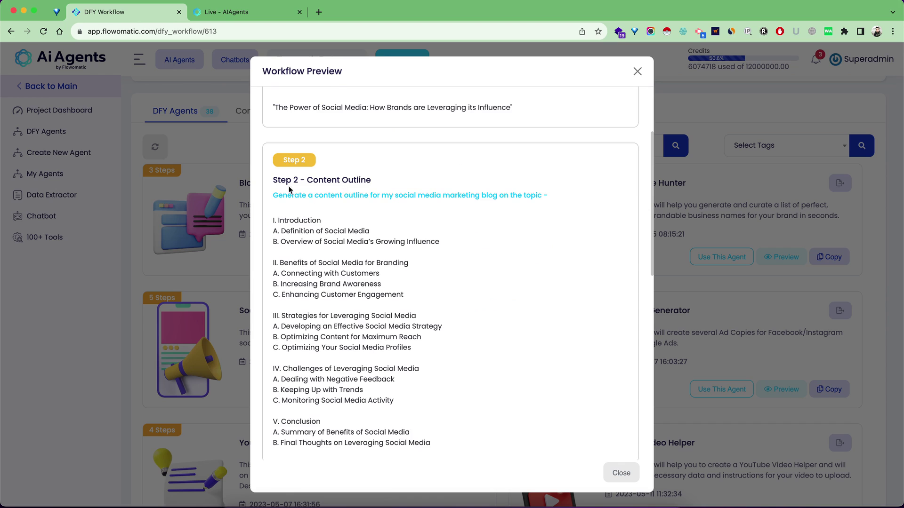
{"action": "scroll", "coordinate": [361, 234], "scroll_direction": "down", "scroll_amount": 20}
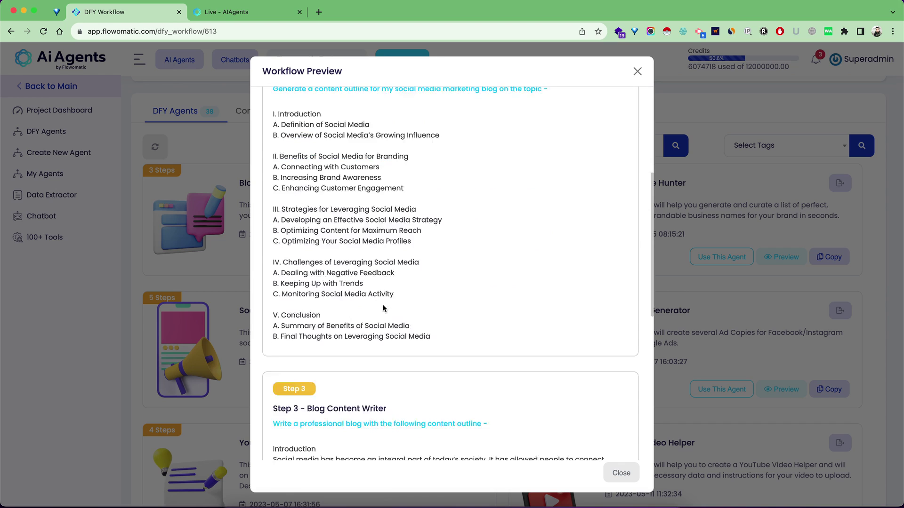
{"action": "scroll", "coordinate": [324, 187], "scroll_direction": "up", "scroll_amount": 6}
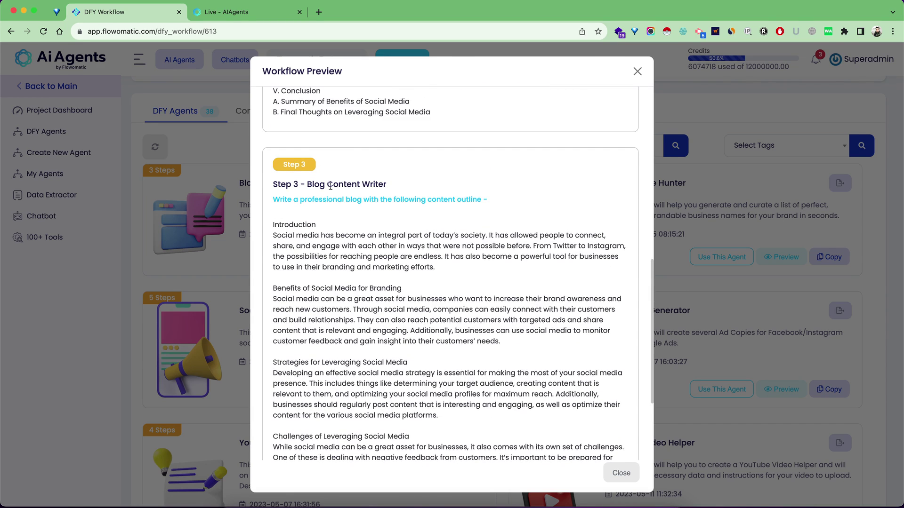
{"action": "scroll", "coordinate": [371, 269], "scroll_direction": "down", "scroll_amount": 6}
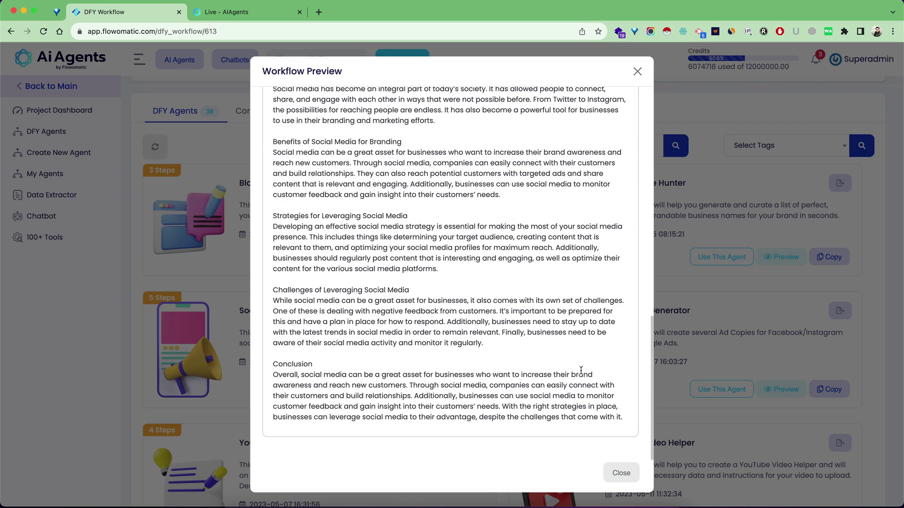
{"action": "left_click", "coordinate": [620, 472]}
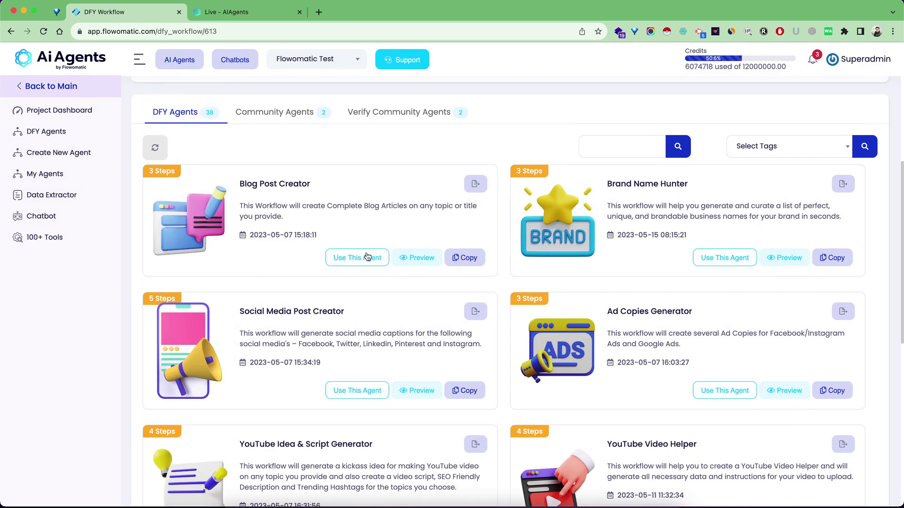
Step: Start the Blog Post Creator agent with the first topic 'Luxury Cars'
{"action": "left_click", "coordinate": [355, 262]}
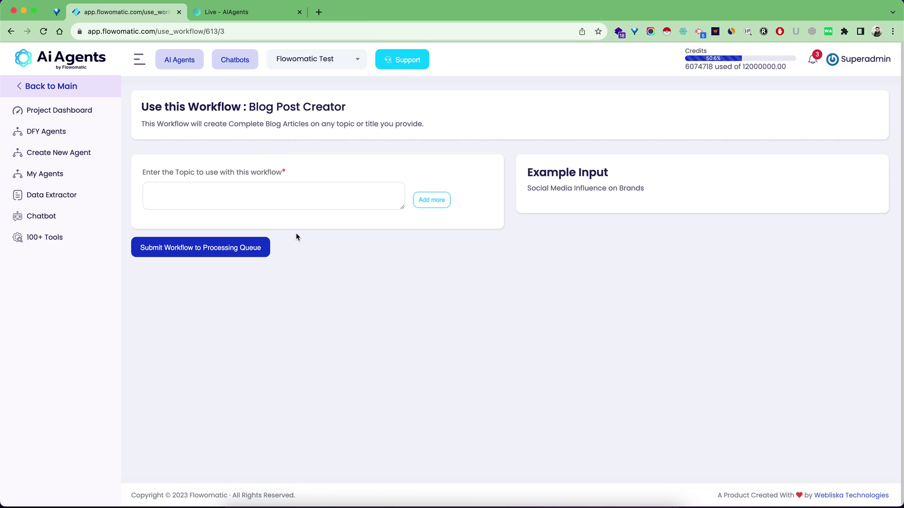
{"action": "left_click", "coordinate": [359, 198]}
{"action": "type", "text": "Luxury Cars"}
Step: Add topics 'How to do seo in 2023' and 'explore the animal kingdom' and submit all three
{"action": "left_click", "coordinate": [439, 206]}
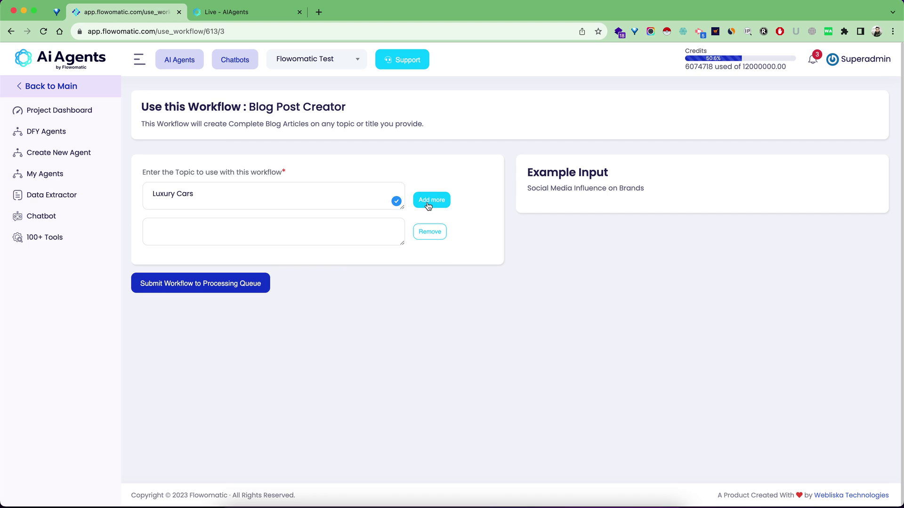
{"action": "left_click", "coordinate": [428, 206]}
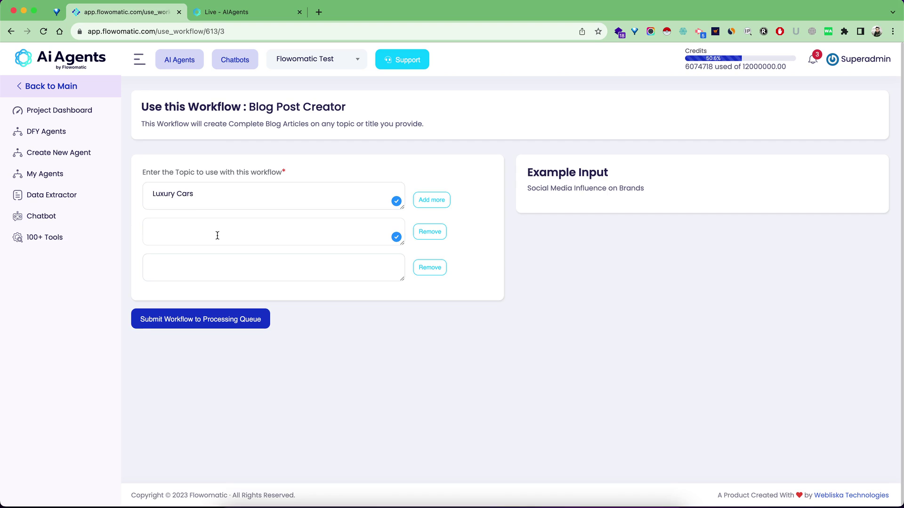
{"action": "type", "text": "How to do seo in 2023"}
{"action": "left_click", "coordinate": [273, 270]}
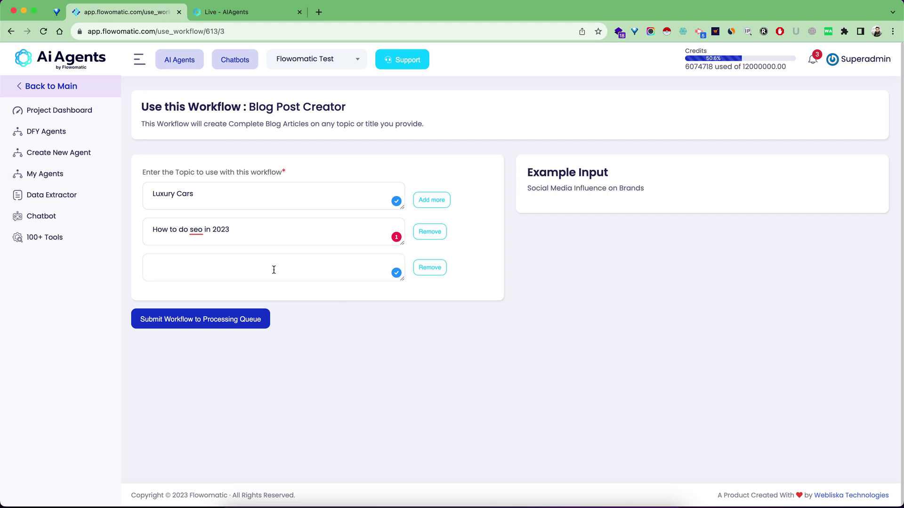
{"action": "type", "text": "explore the animal"}
{"action": "type", "text": "kingdom"}
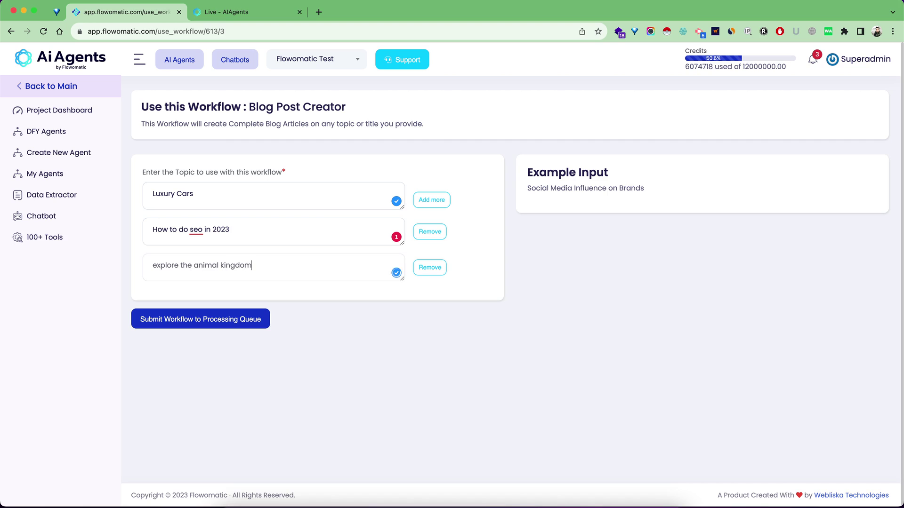
{"action": "left_click", "coordinate": [215, 325]}
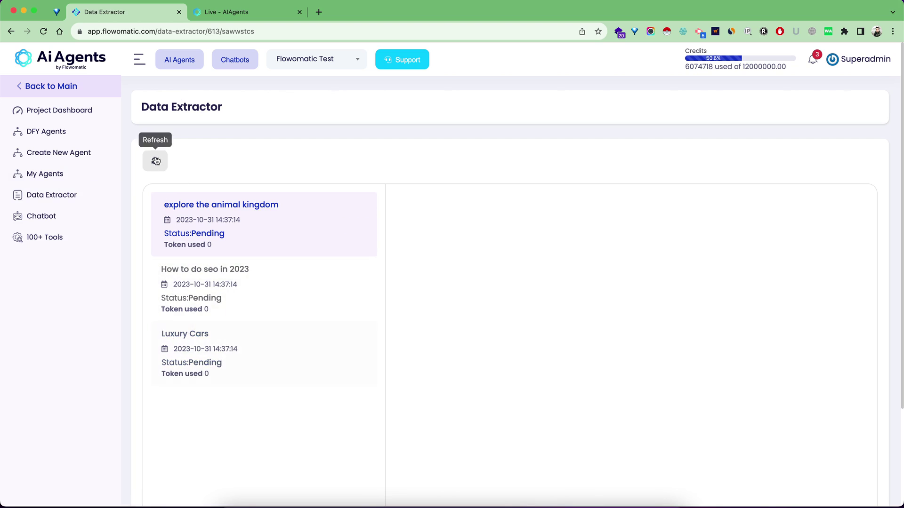
Step: Refresh the Data Extractor to show the three topics Pending with 0 tokens
{"action": "mouse_move", "coordinate": [162, 244]}
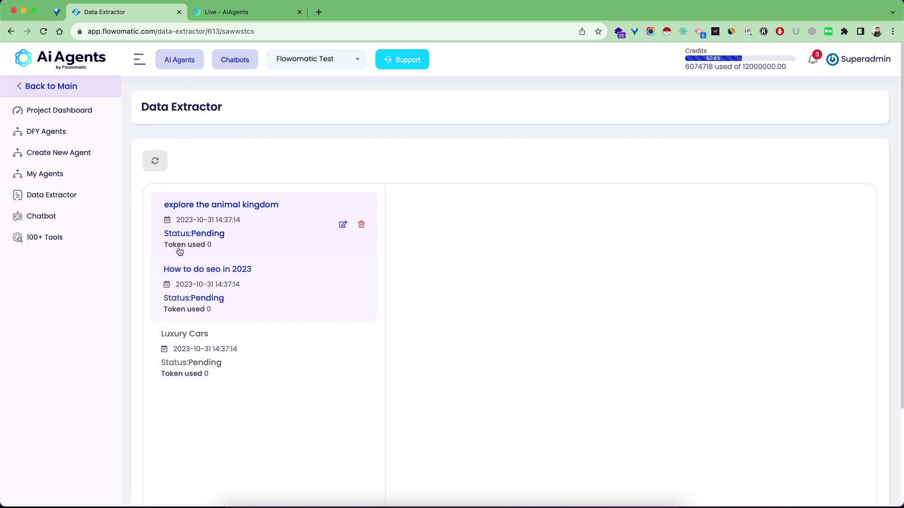
{"action": "mouse_move", "coordinate": [255, 337]}
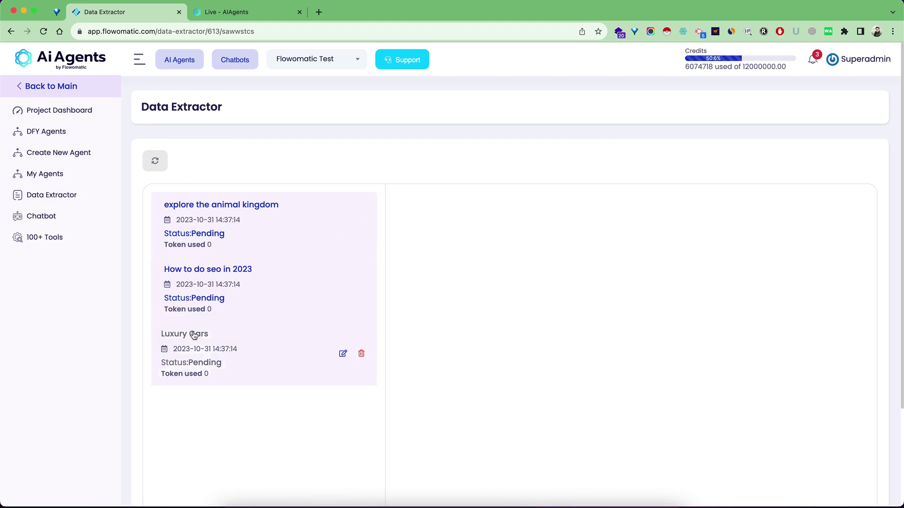
{"action": "mouse_move", "coordinate": [214, 217]}
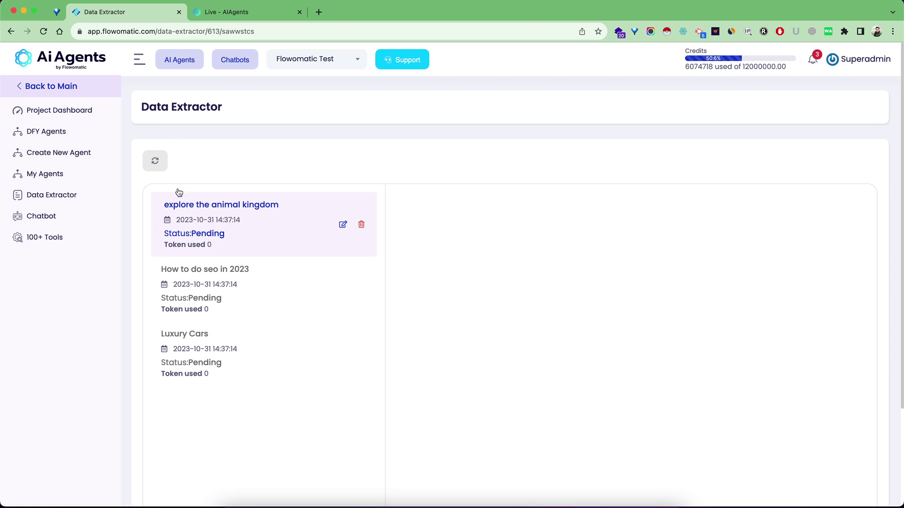
{"action": "left_click", "coordinate": [159, 164]}
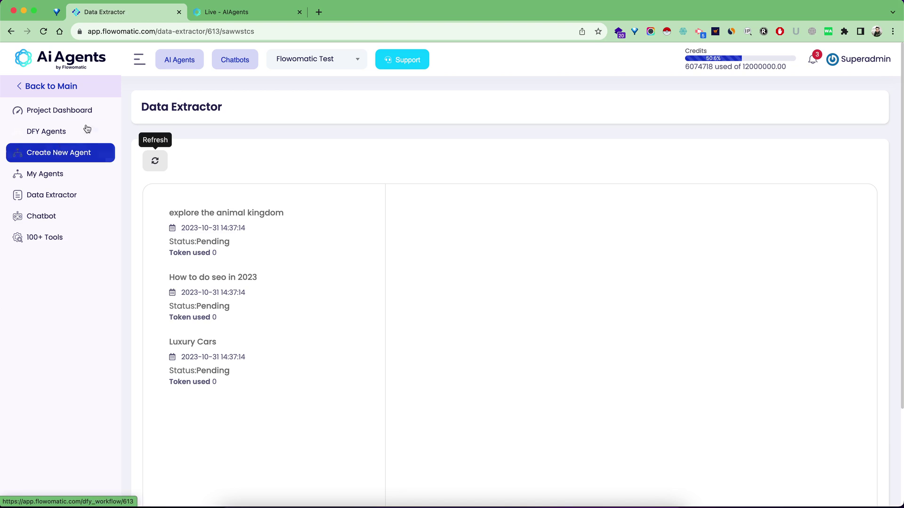
Step: Open DFY Agents in a new browser tab, close the Live tab, and switch to it
{"action": "right_click", "coordinate": [48, 136]}
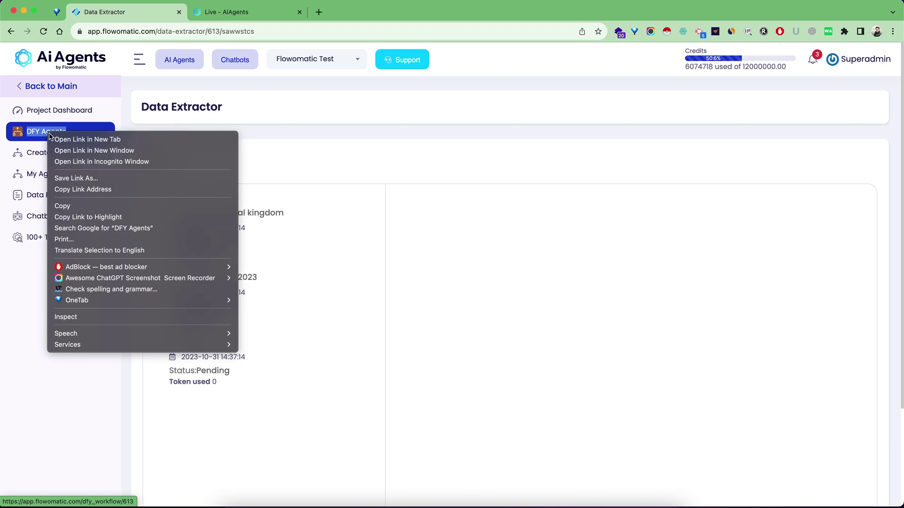
{"action": "left_click", "coordinate": [61, 141]}
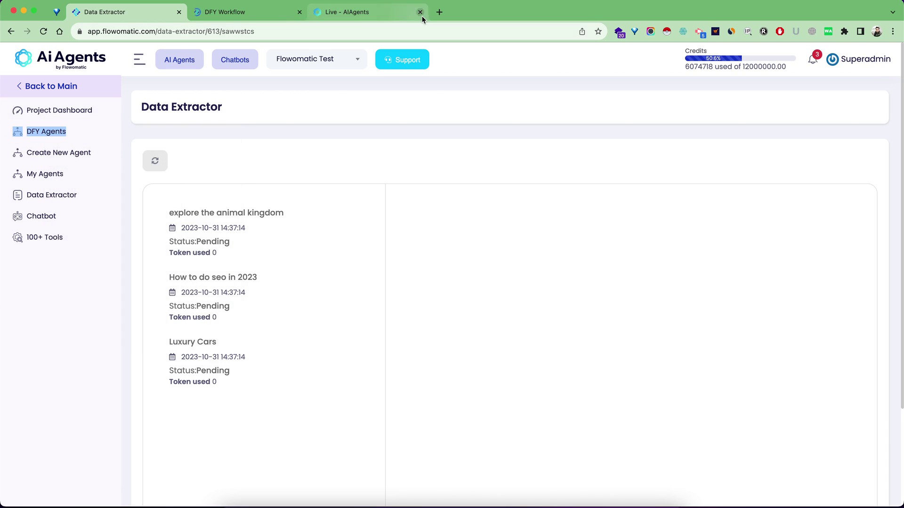
{"action": "left_click", "coordinate": [419, 11]}
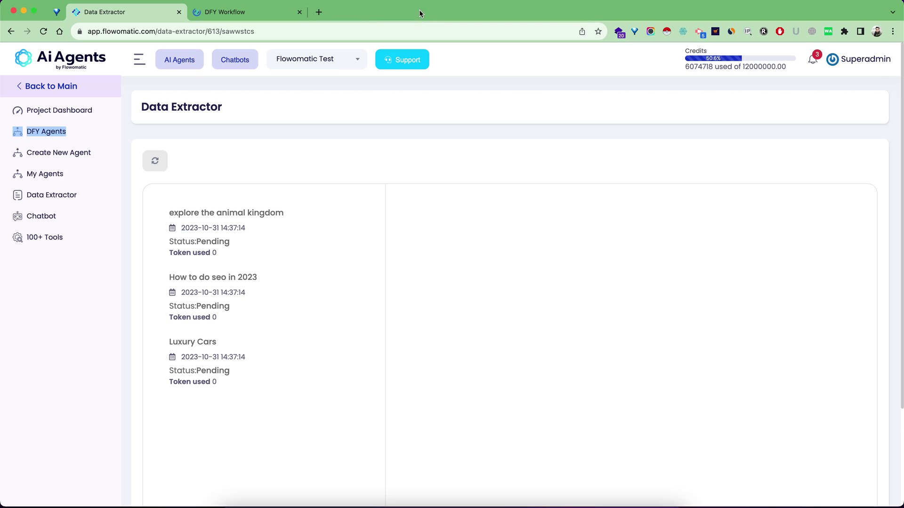
{"action": "left_click", "coordinate": [242, 15]}
Step: Browse the ready-made DFY agent cards, then go to the create-workflow form
{"action": "scroll", "coordinate": [420, 278], "scroll_direction": "down", "scroll_amount": 5}
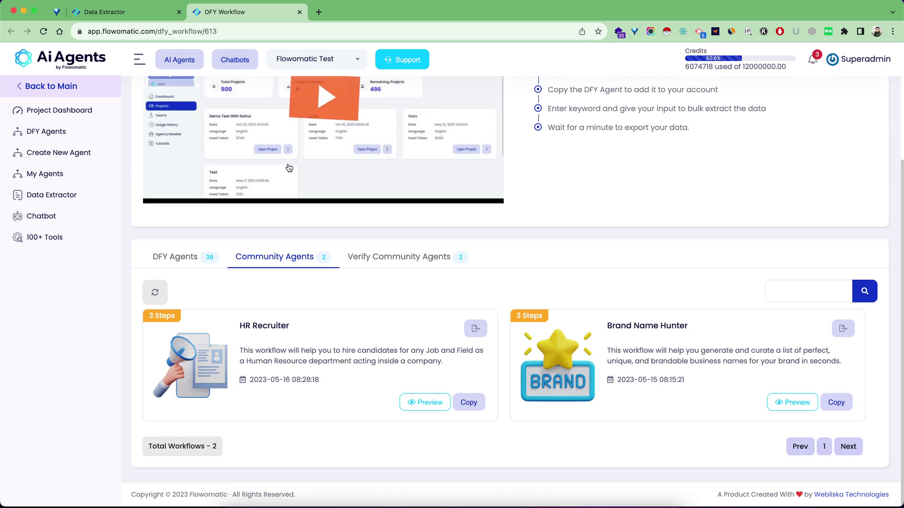
{"action": "left_click", "coordinate": [185, 262]}
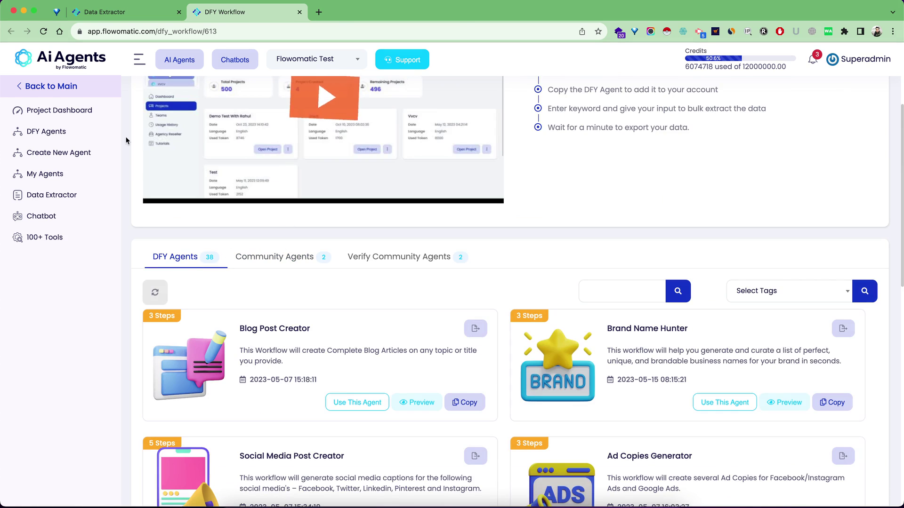
{"action": "scroll", "coordinate": [254, 228], "scroll_direction": "down", "scroll_amount": 3}
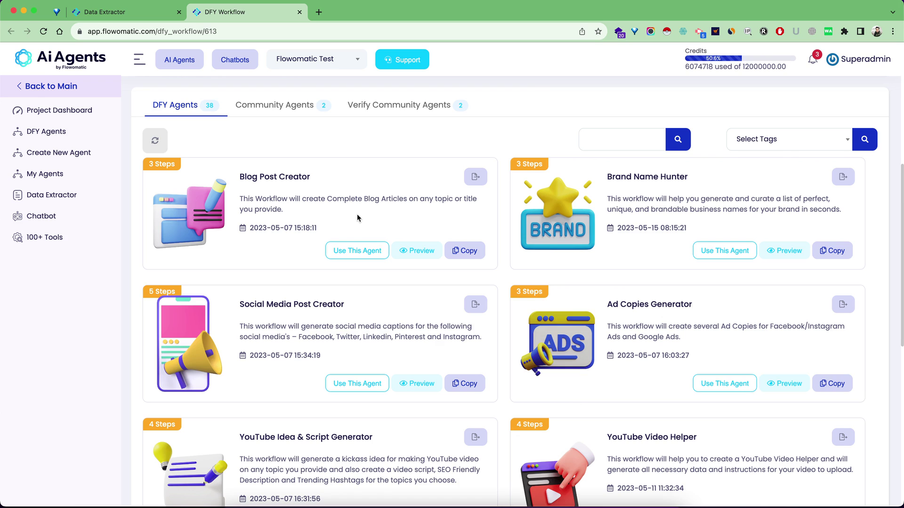
{"action": "left_click", "coordinate": [67, 155]}
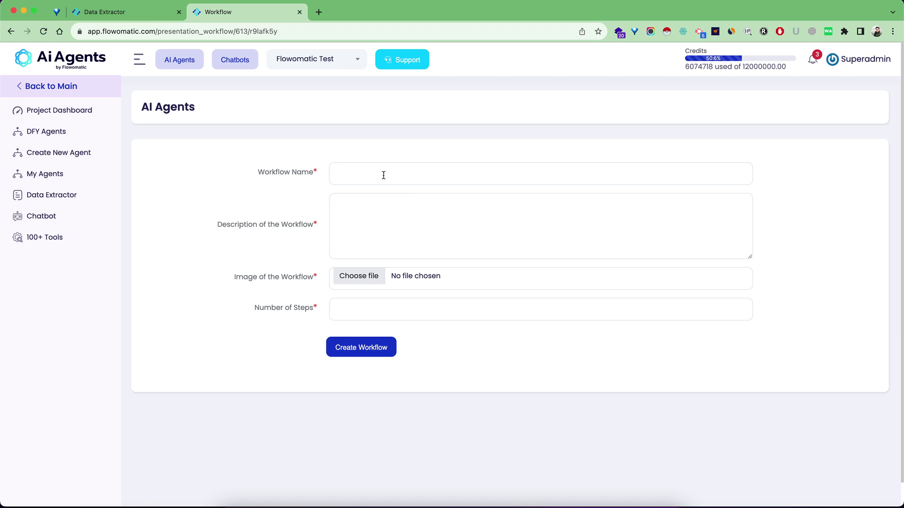
Step: Check the My Agents list showing 0 Total Workflows, then return to DFY Agents
{"action": "left_click", "coordinate": [48, 175]}
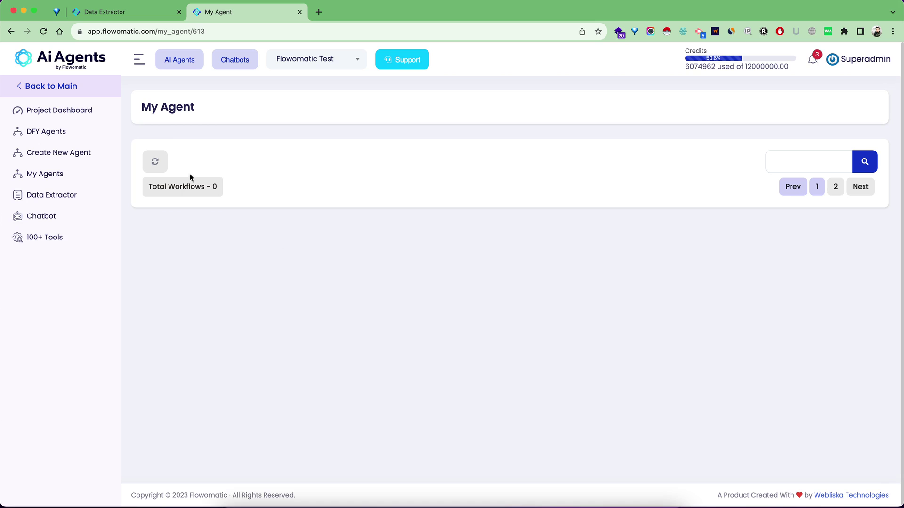
{"action": "left_click", "coordinate": [49, 134]}
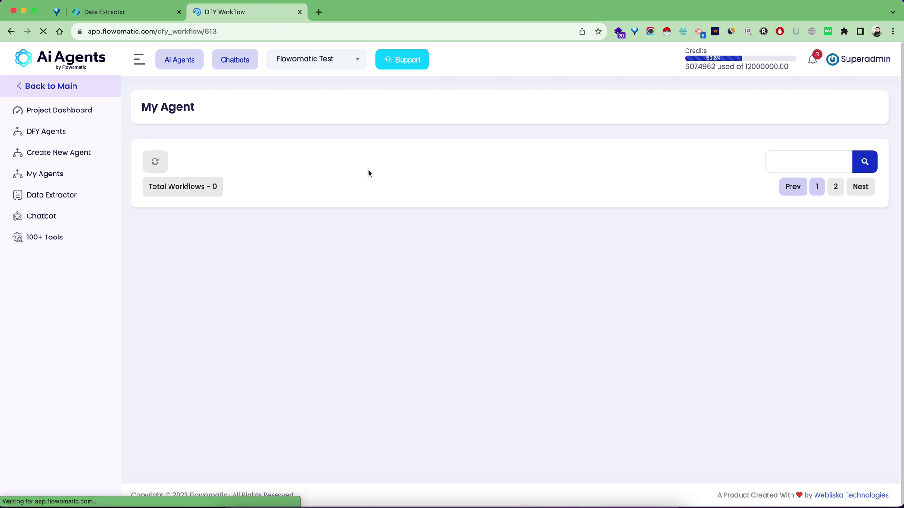
Step: Copy Blog Post Creator, acknowledge the success message, and view it under My Agents
{"action": "scroll", "coordinate": [443, 291], "scroll_direction": "down", "scroll_amount": 5}
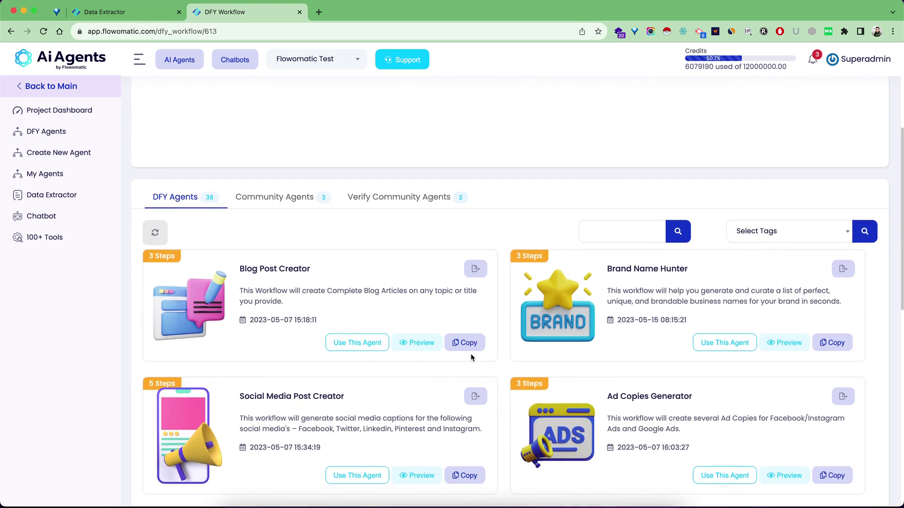
{"action": "scroll", "coordinate": [471, 358], "scroll_direction": "down", "scroll_amount": 3}
{"action": "scroll", "coordinate": [422, 267], "scroll_direction": "down", "scroll_amount": 1}
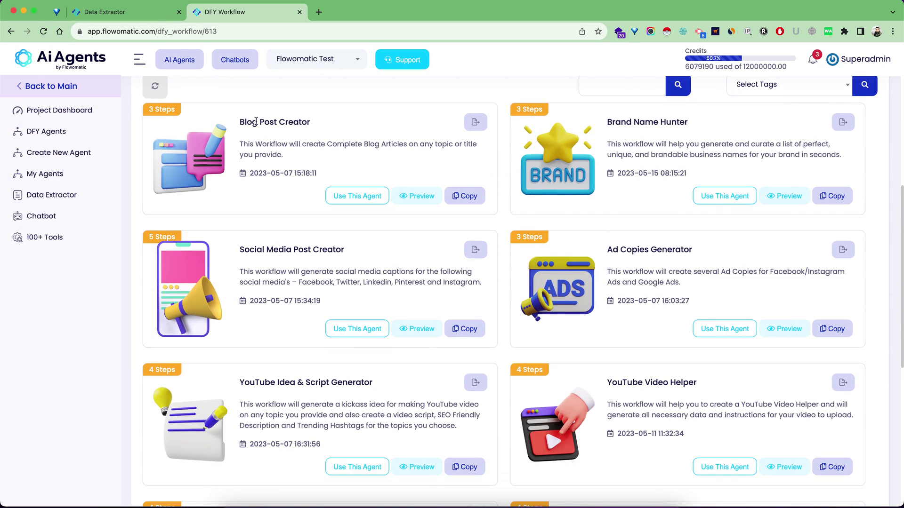
{"action": "left_click", "coordinate": [459, 200]}
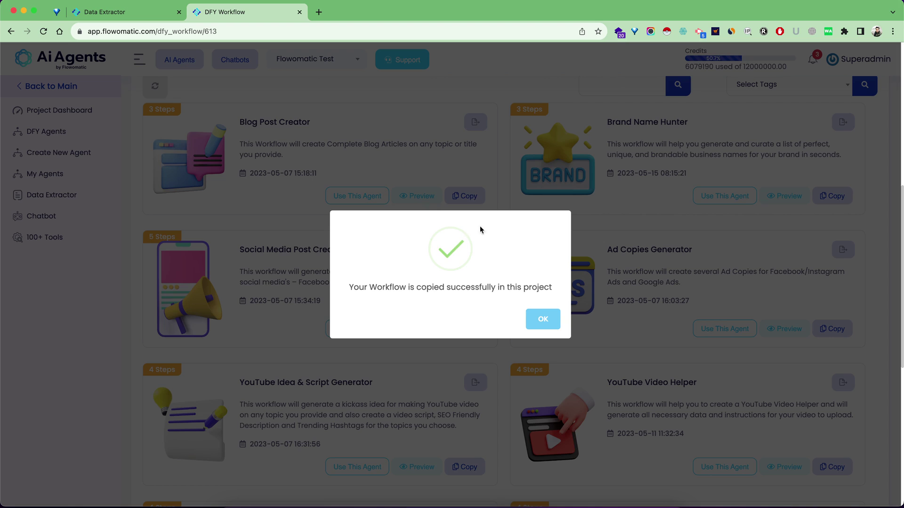
{"action": "left_click", "coordinate": [541, 319]}
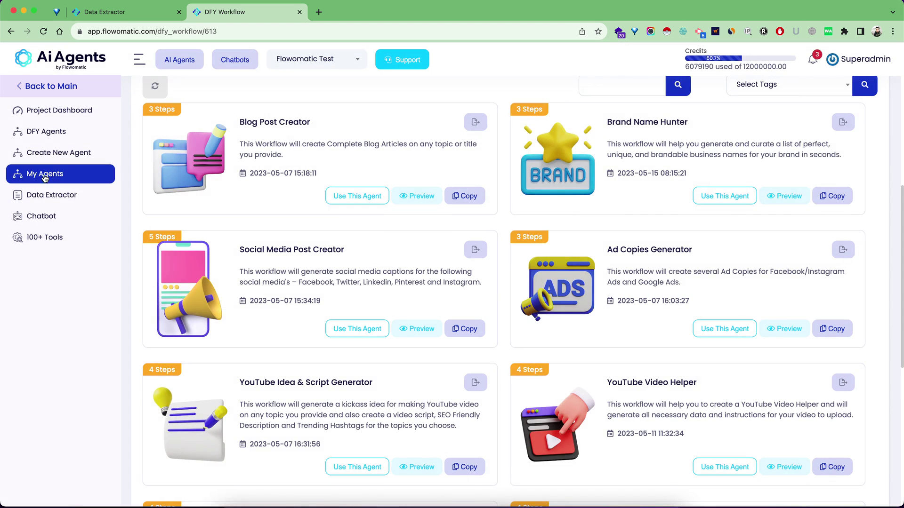
{"action": "left_click", "coordinate": [44, 175]}
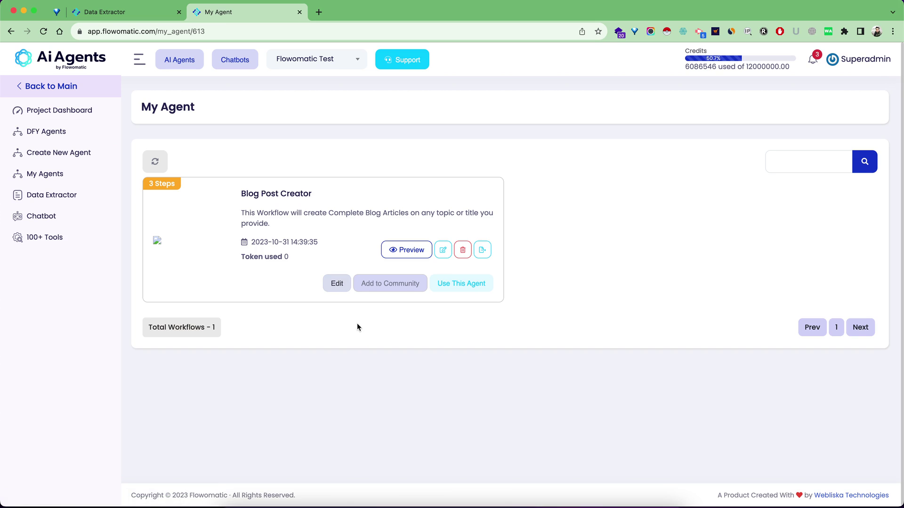
Step: Launch the copied Blog Post Creator from My Agents to its empty topic form
{"action": "left_click", "coordinate": [443, 252]}
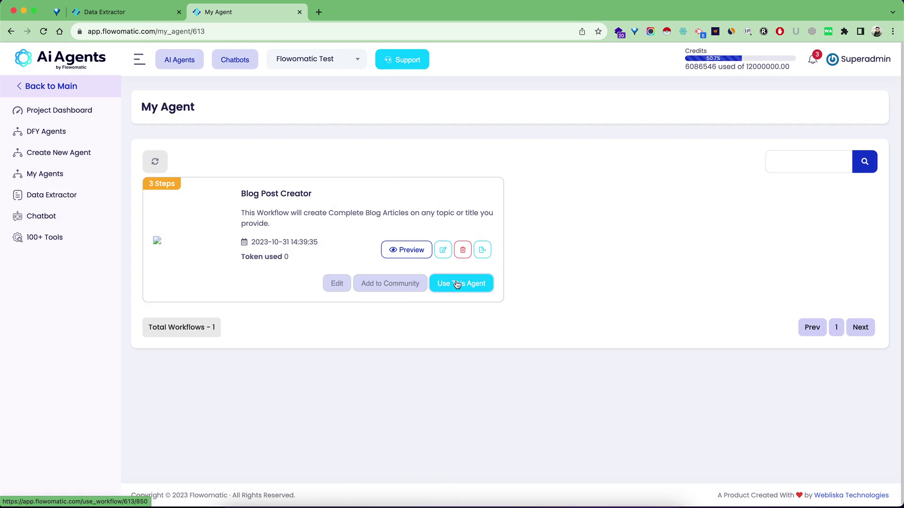
{"action": "left_click", "coordinate": [457, 283]}
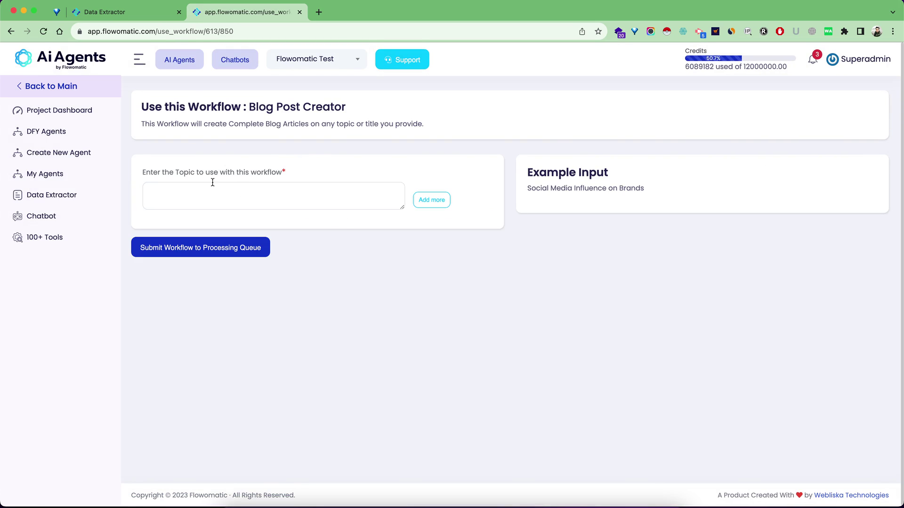
Step: Refresh Data Extractor jobs to show all three Done and open the Luxury Cars output
{"action": "left_click", "coordinate": [132, 12]}
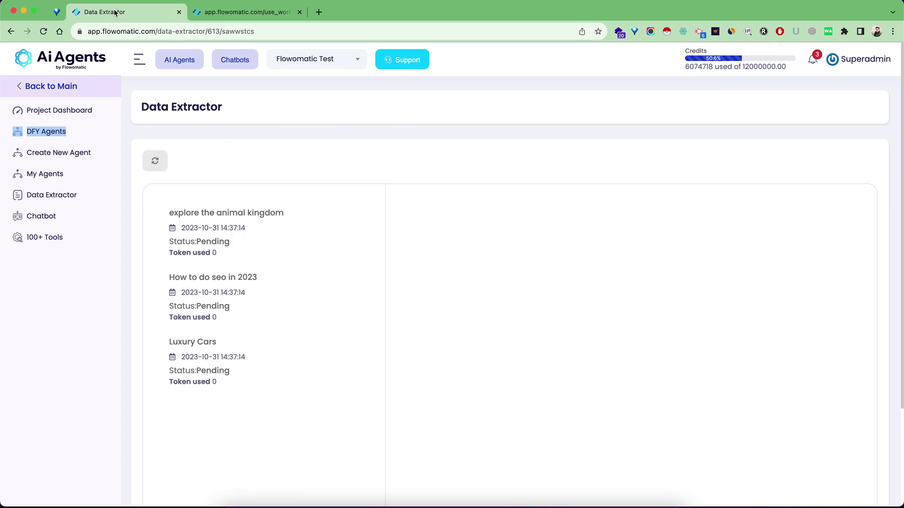
{"action": "left_click", "coordinate": [156, 163]}
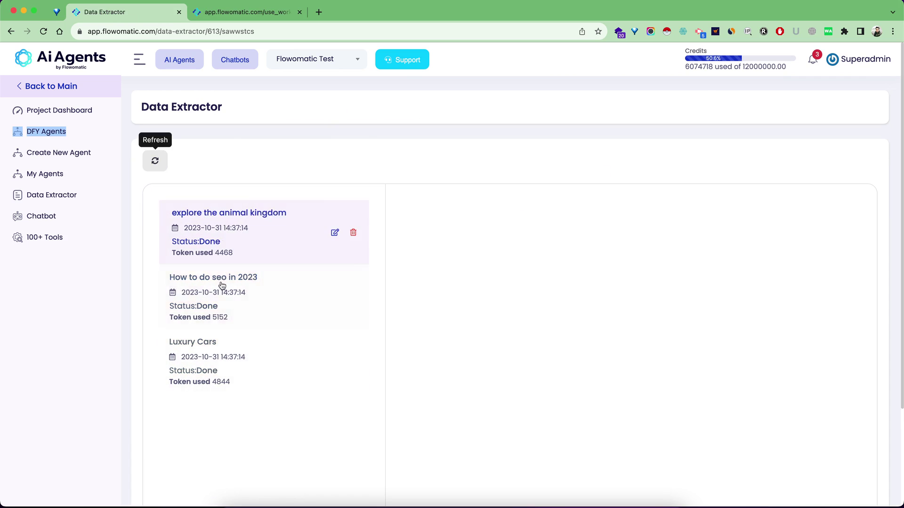
{"action": "left_click", "coordinate": [216, 370]}
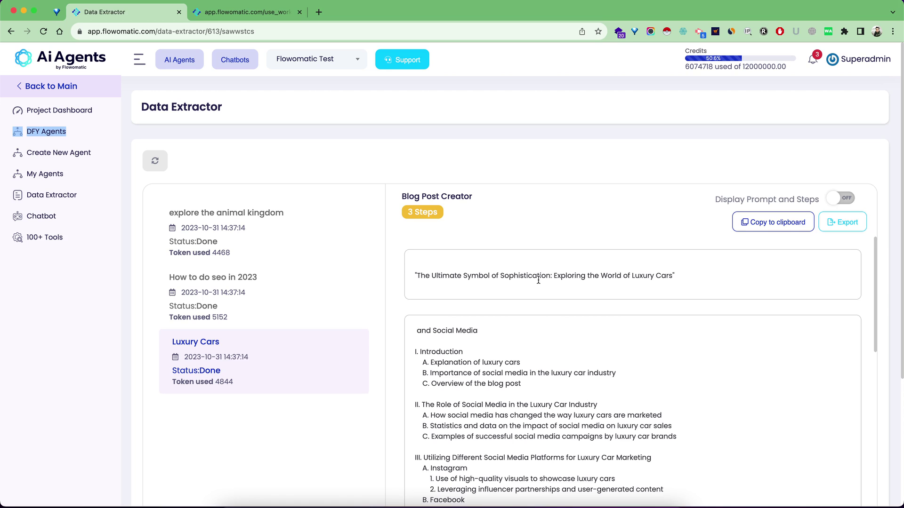
Step: Read through the Luxury Cars blog post, then open the How to do seo in 2023 output
{"action": "scroll", "coordinate": [540, 323], "scroll_direction": "down", "scroll_amount": 2}
{"action": "scroll", "coordinate": [537, 301], "scroll_direction": "up", "scroll_amount": 2}
{"action": "scroll", "coordinate": [539, 154], "scroll_direction": "down", "scroll_amount": 4}
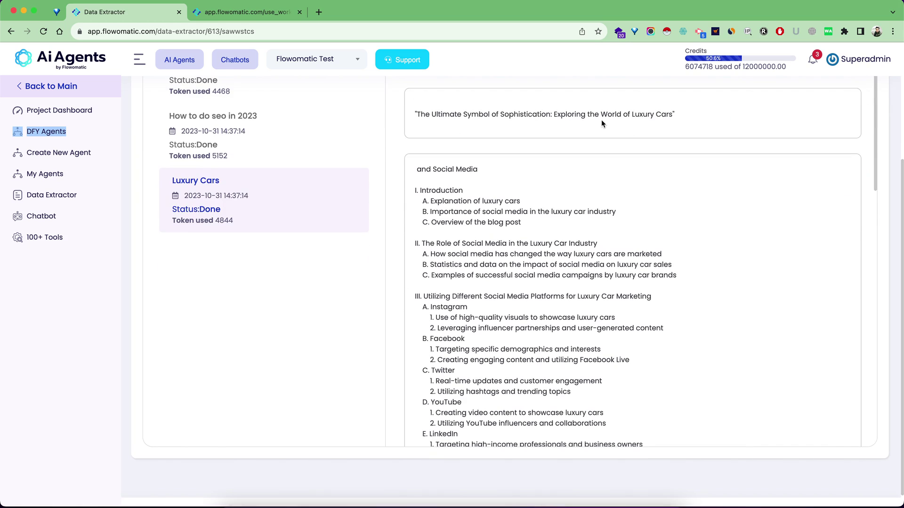
{"action": "scroll", "coordinate": [544, 215], "scroll_direction": "down", "scroll_amount": 3}
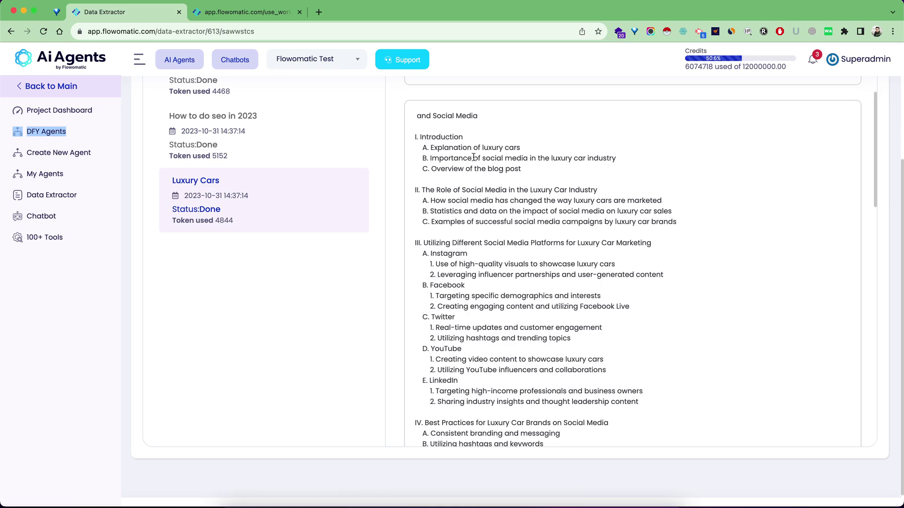
{"action": "scroll", "coordinate": [542, 286], "scroll_direction": "down", "scroll_amount": 5}
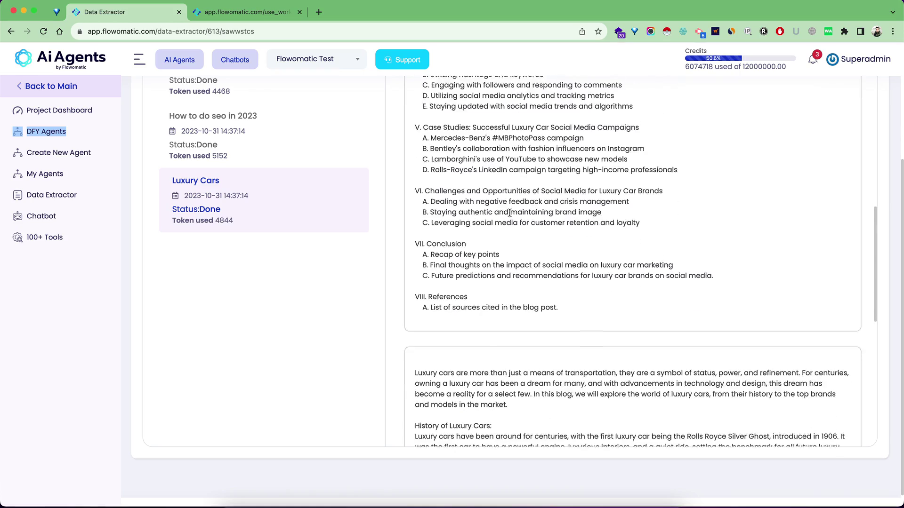
{"action": "scroll", "coordinate": [518, 188], "scroll_direction": "up", "scroll_amount": 3}
{"action": "scroll", "coordinate": [518, 197], "scroll_direction": "down", "scroll_amount": 10}
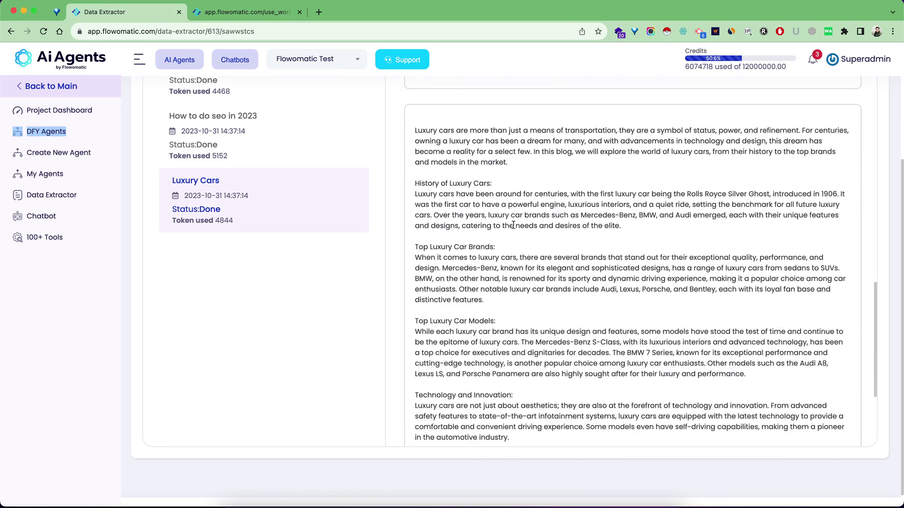
{"action": "scroll", "coordinate": [520, 227], "scroll_direction": "down", "scroll_amount": 1}
{"action": "scroll", "coordinate": [508, 263], "scroll_direction": "up", "scroll_amount": 6}
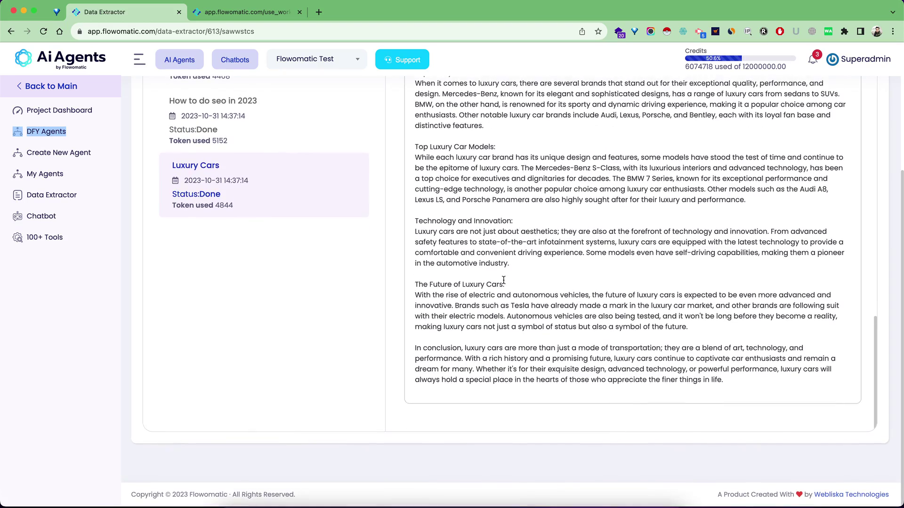
{"action": "scroll", "coordinate": [503, 280], "scroll_direction": "up", "scroll_amount": 8}
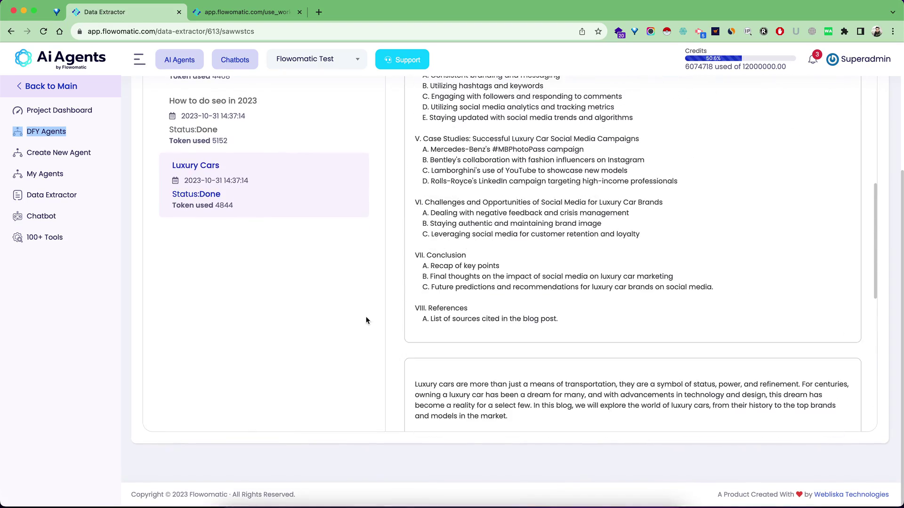
{"action": "left_click", "coordinate": [229, 228]}
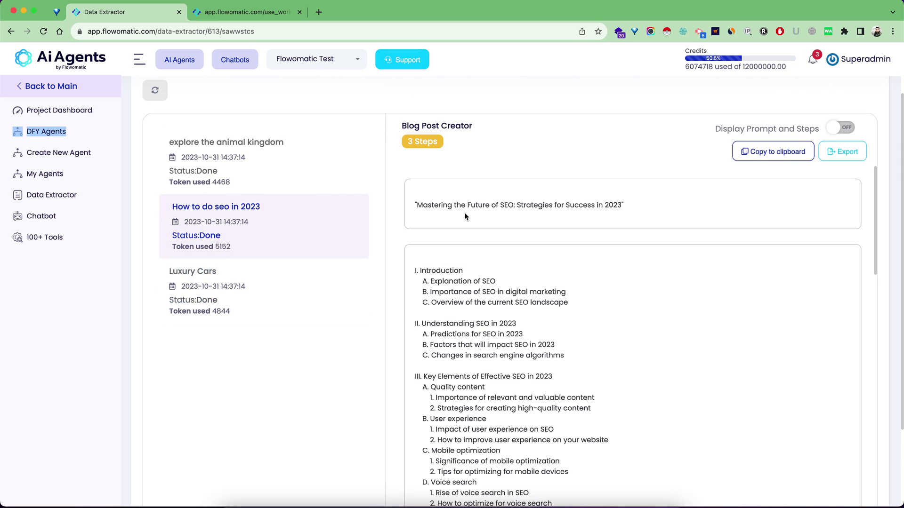
Step: Open the saved 'explore the animal kingdom' article and read its nine-part 'Journey Through the Wild' outline
{"action": "scroll", "coordinate": [526, 337], "scroll_direction": "down", "scroll_amount": 15}
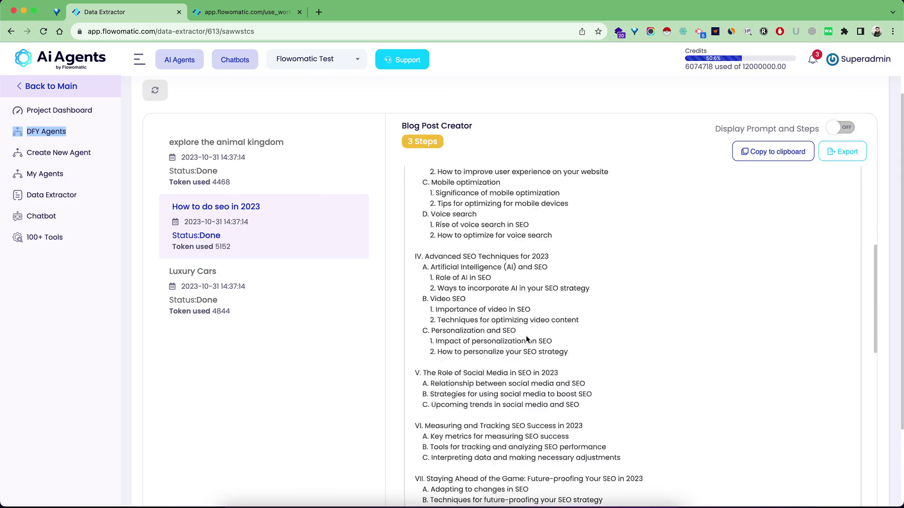
{"action": "scroll", "coordinate": [526, 337], "scroll_direction": "down", "scroll_amount": 10}
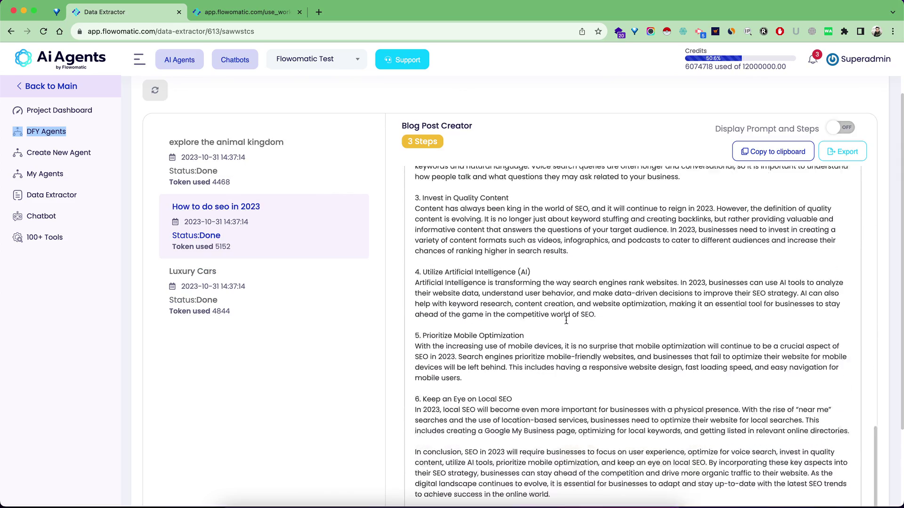
{"action": "scroll", "coordinate": [566, 323], "scroll_direction": "up", "scroll_amount": 6}
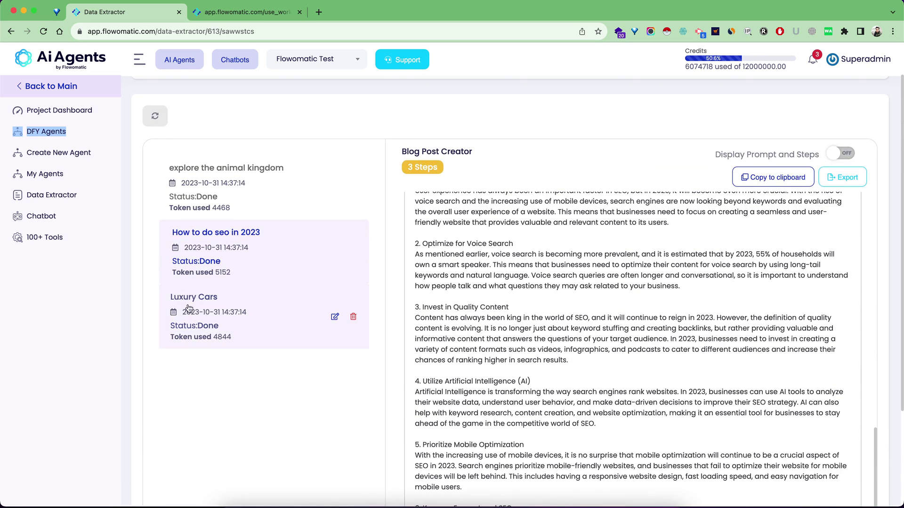
{"action": "left_click", "coordinate": [242, 171]}
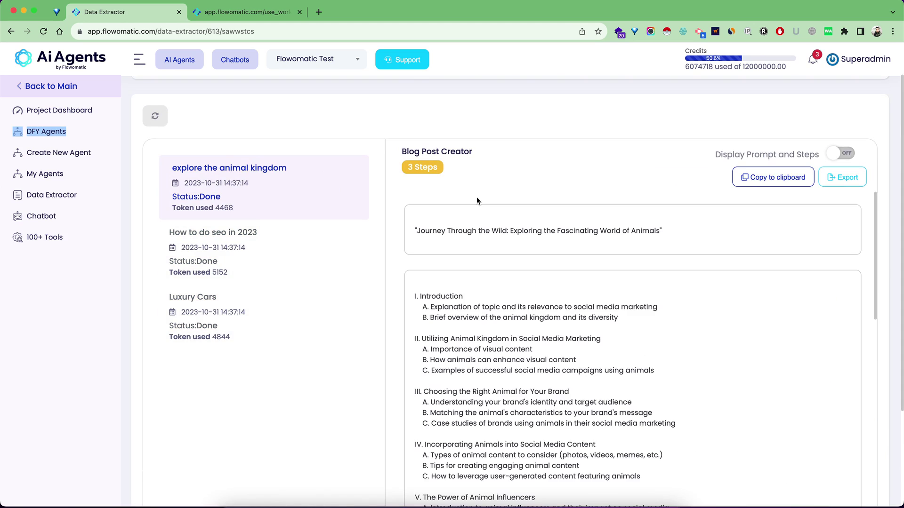
{"action": "scroll", "coordinate": [546, 349], "scroll_direction": "down", "scroll_amount": 3}
{"action": "scroll", "coordinate": [546, 349], "scroll_direction": "down", "scroll_amount": 5}
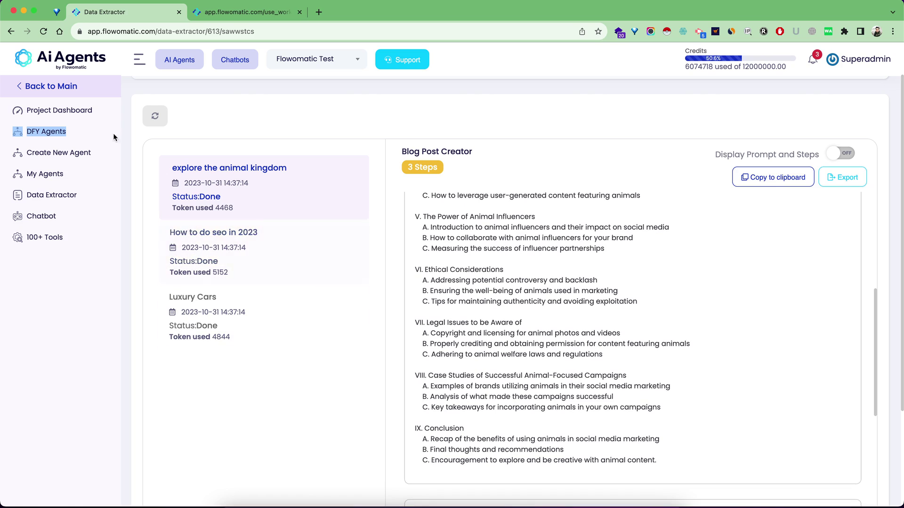
{"action": "left_click", "coordinate": [88, 134]}
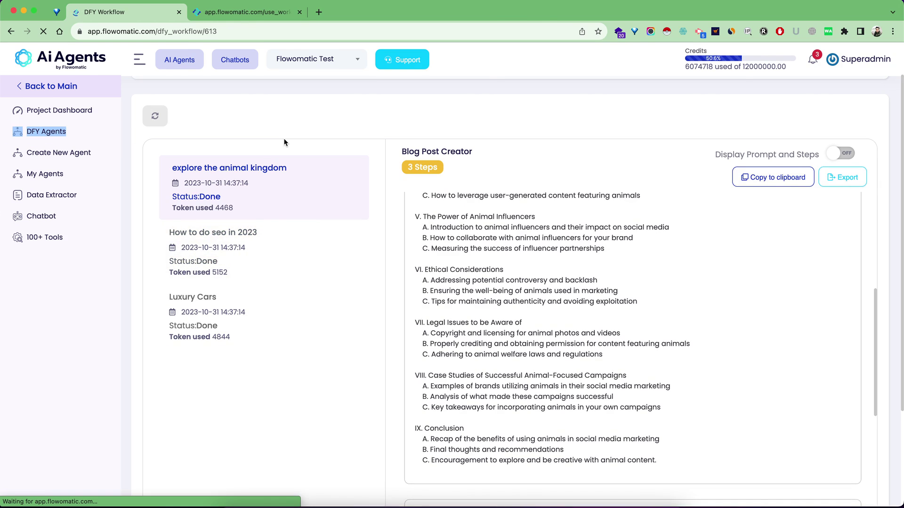
Step: Browse the first page of DFY agent cards, including AI Email Marketer, down to the pagination
{"action": "scroll", "coordinate": [390, 229], "scroll_direction": "down", "scroll_amount": 5}
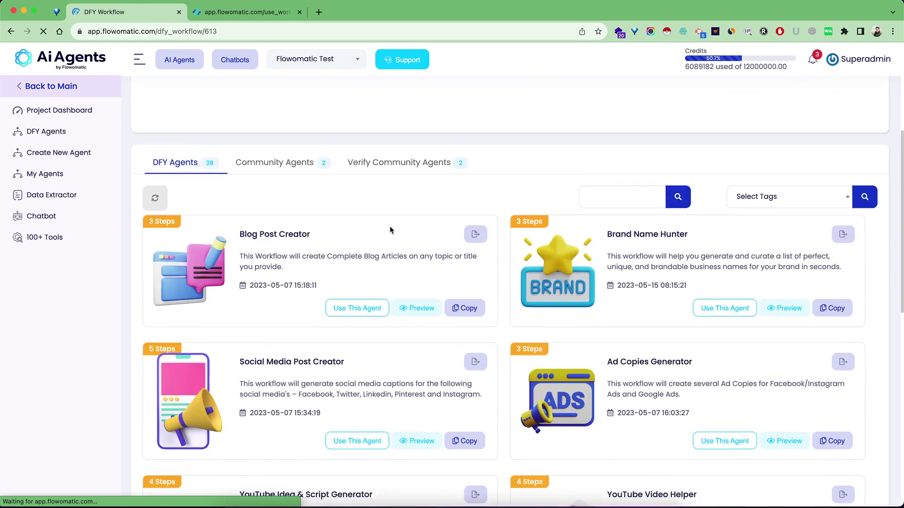
{"action": "scroll", "coordinate": [390, 230], "scroll_direction": "down", "scroll_amount": 2}
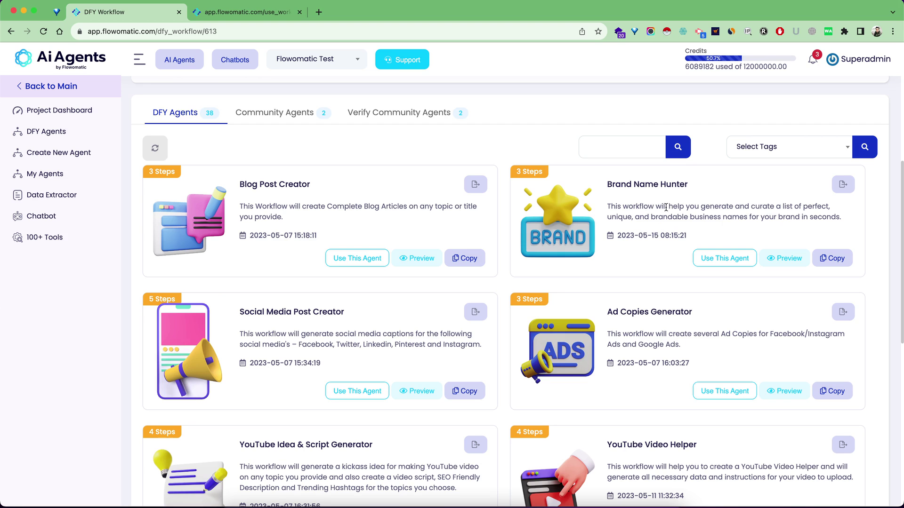
{"action": "scroll", "coordinate": [645, 250], "scroll_direction": "down", "scroll_amount": 1}
{"action": "scroll", "coordinate": [644, 250], "scroll_direction": "down", "scroll_amount": 3}
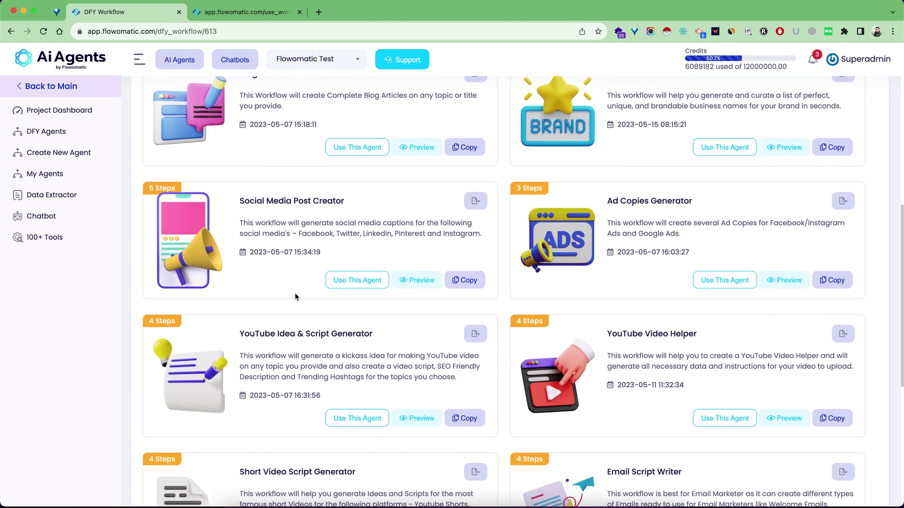
{"action": "scroll", "coordinate": [304, 294], "scroll_direction": "down", "scroll_amount": 4}
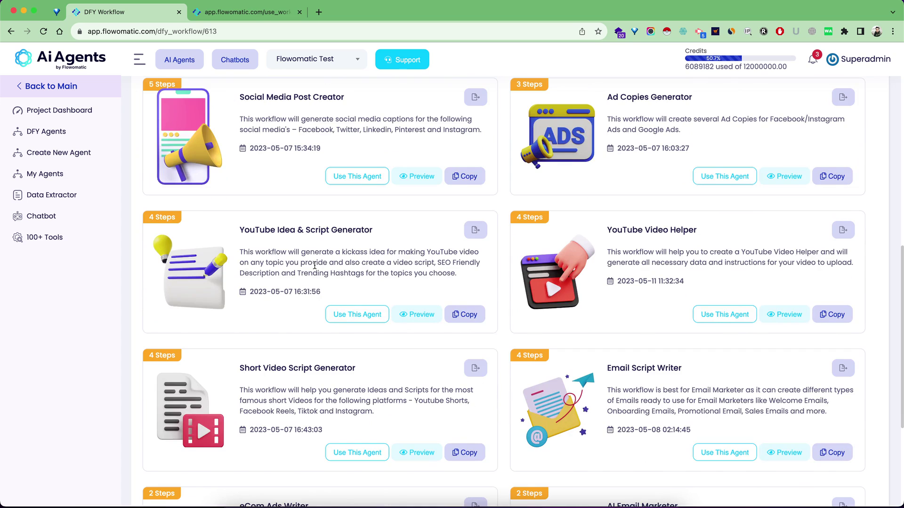
{"action": "scroll", "coordinate": [612, 278], "scroll_direction": "down", "scroll_amount": 2}
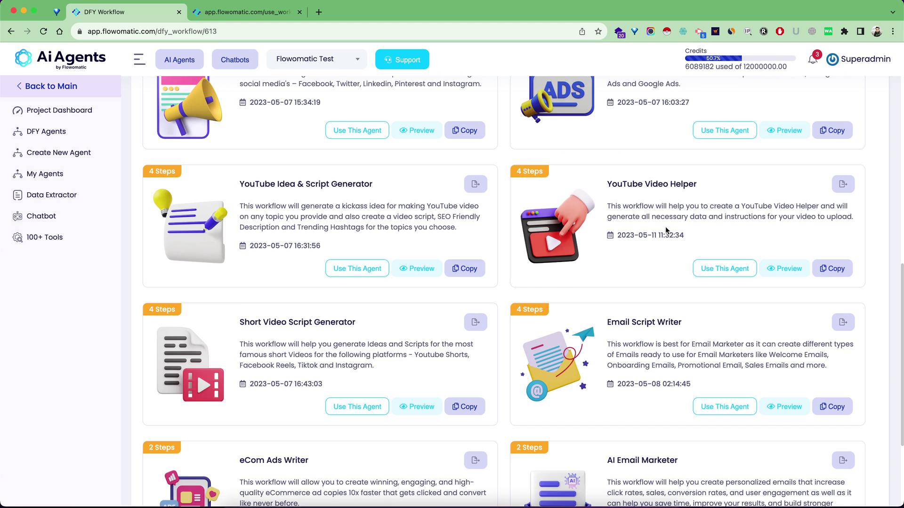
{"action": "scroll", "coordinate": [659, 231], "scroll_direction": "down", "scroll_amount": 4}
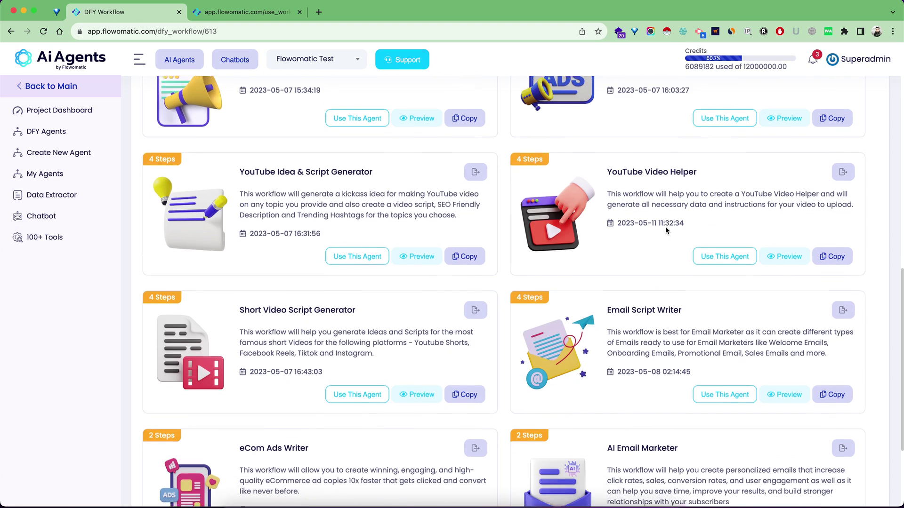
{"action": "scroll", "coordinate": [637, 238], "scroll_direction": "down", "scroll_amount": 2}
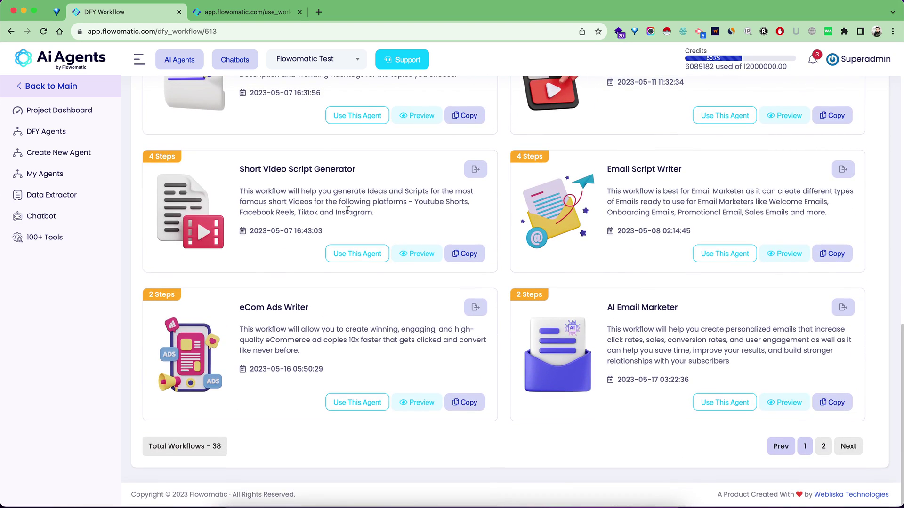
Step: Browse page 2 of the DFY catalogue, from Legal Pages Generator to Lead Generation Ideas Generator
{"action": "left_click", "coordinate": [806, 446]}
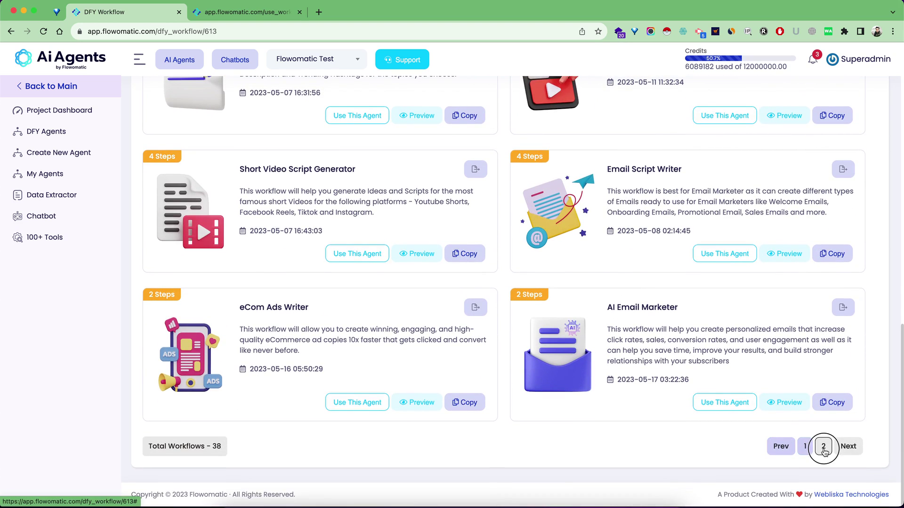
{"action": "scroll", "coordinate": [464, 311], "scroll_direction": "down", "scroll_amount": 6}
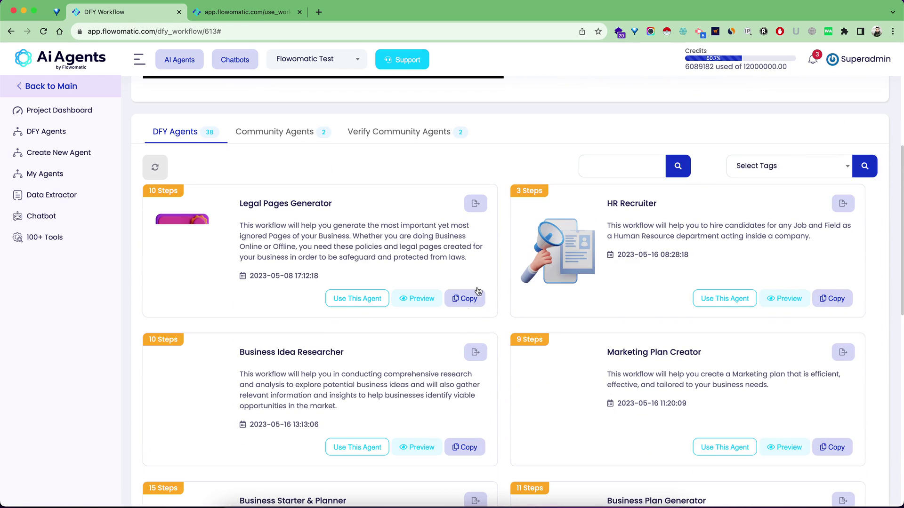
{"action": "scroll", "coordinate": [504, 229], "scroll_direction": "down", "scroll_amount": 1}
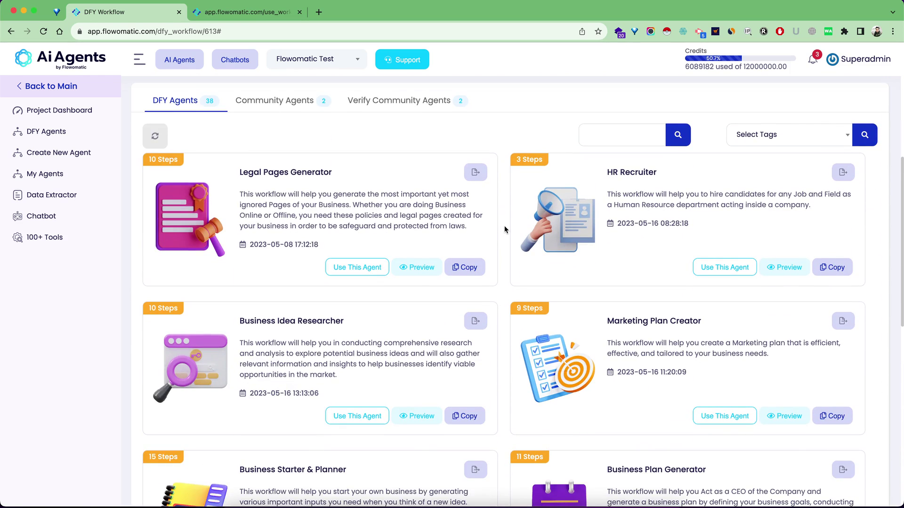
{"action": "scroll", "coordinate": [504, 229], "scroll_direction": "down", "scroll_amount": 1}
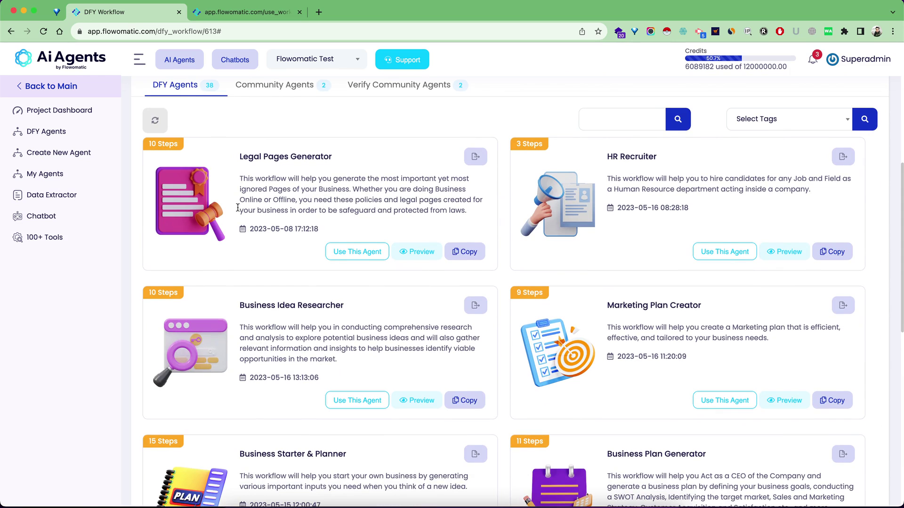
{"action": "scroll", "coordinate": [297, 247], "scroll_direction": "down", "scroll_amount": 1}
{"action": "scroll", "coordinate": [662, 230], "scroll_direction": "down", "scroll_amount": 4}
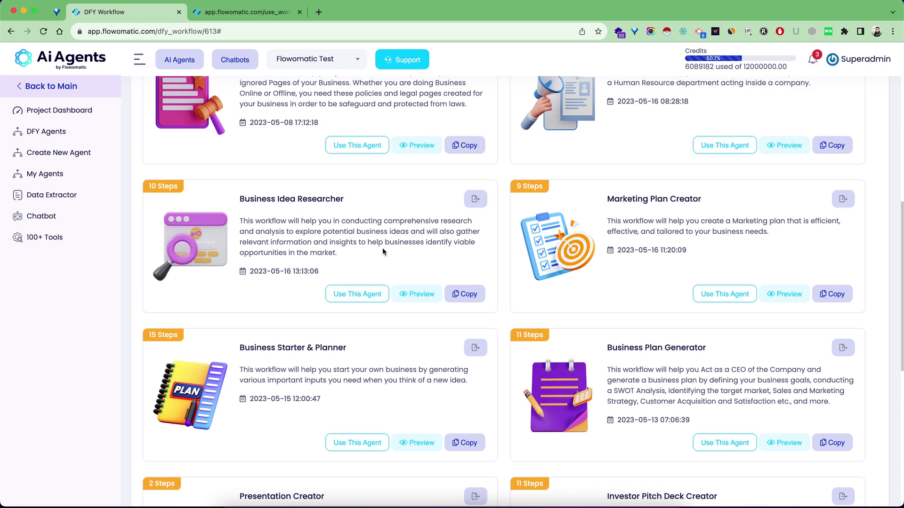
{"action": "scroll", "coordinate": [383, 248], "scroll_direction": "down", "scroll_amount": 4}
{"action": "scroll", "coordinate": [476, 318], "scroll_direction": "down", "scroll_amount": 1}
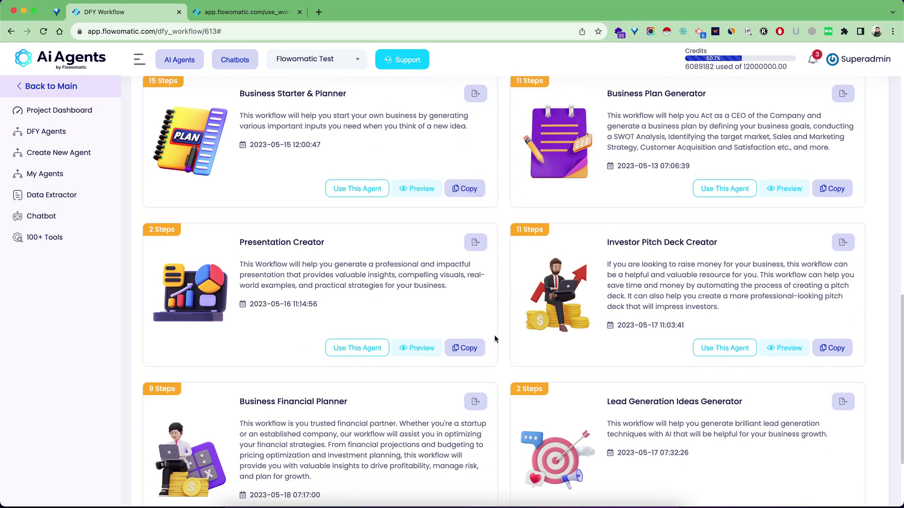
{"action": "scroll", "coordinate": [495, 335], "scroll_direction": "down", "scroll_amount": 3}
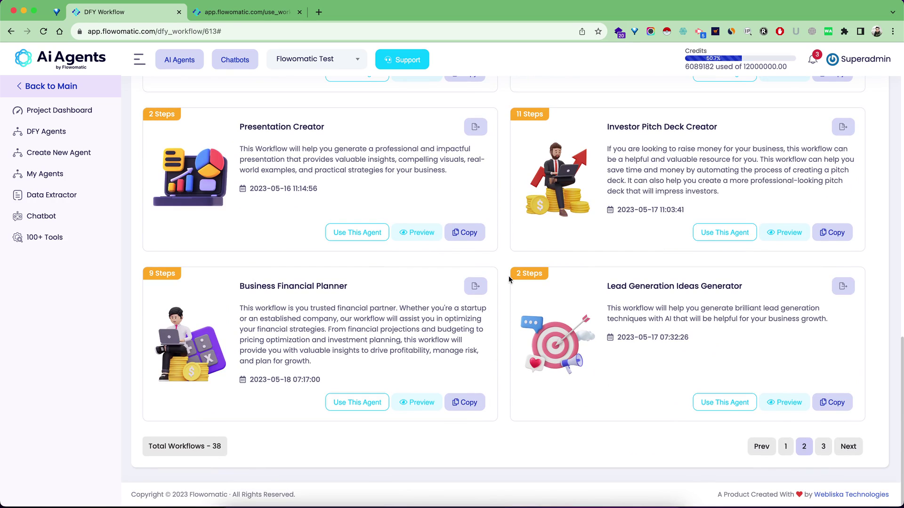
{"action": "scroll", "coordinate": [505, 244], "scroll_direction": "up", "scroll_amount": 1}
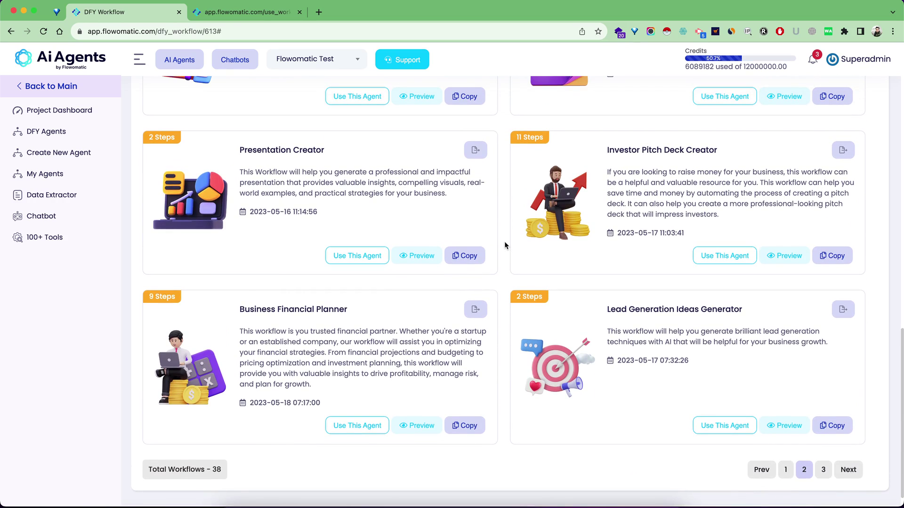
{"action": "scroll", "coordinate": [505, 244], "scroll_direction": "up", "scroll_amount": 1}
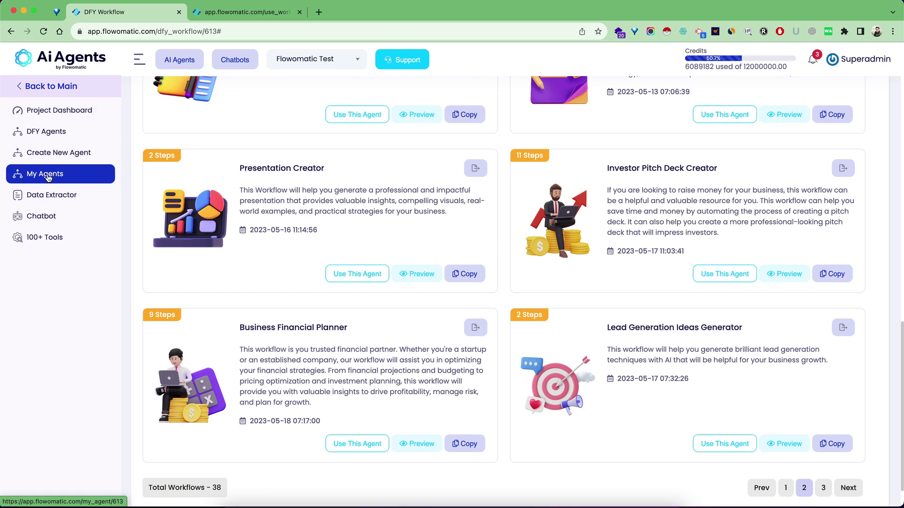
Step: Go to the Chatbots page and begin a new chat
{"action": "left_click", "coordinate": [48, 221]}
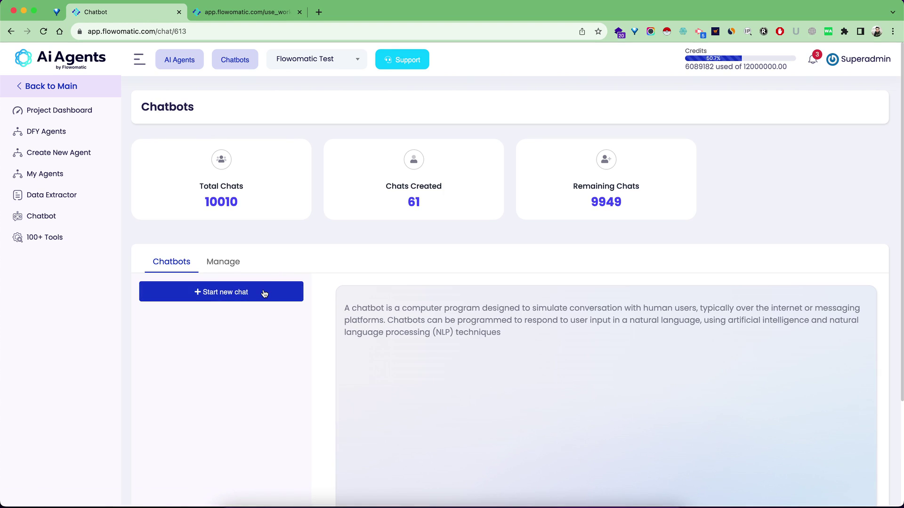
{"action": "left_click", "coordinate": [233, 294]}
Step: Name the new chat 'luxury cars' and submit it
{"action": "left_click", "coordinate": [423, 280]}
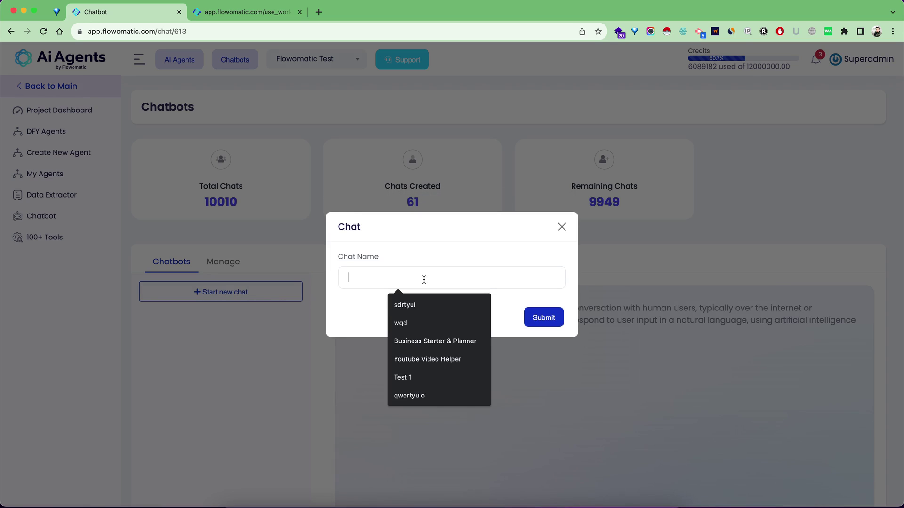
{"action": "type", "text": "lux"}
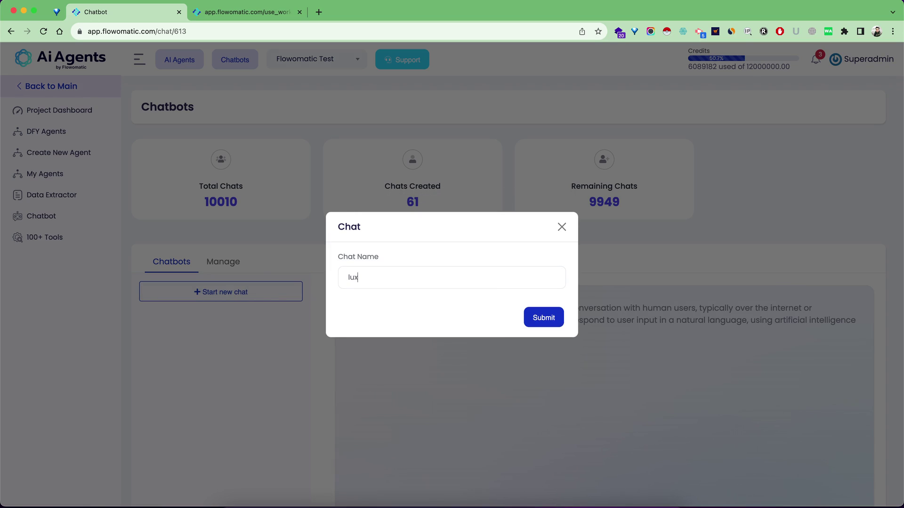
{"action": "type", "text": "ury cars"}
{"action": "left_click", "coordinate": [532, 313]}
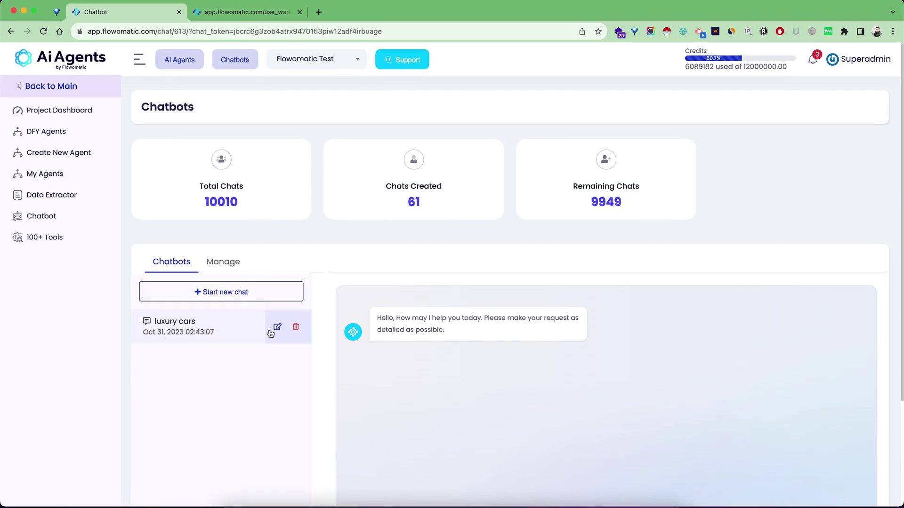
{"action": "scroll", "coordinate": [465, 345], "scroll_direction": "down", "scroll_amount": 3}
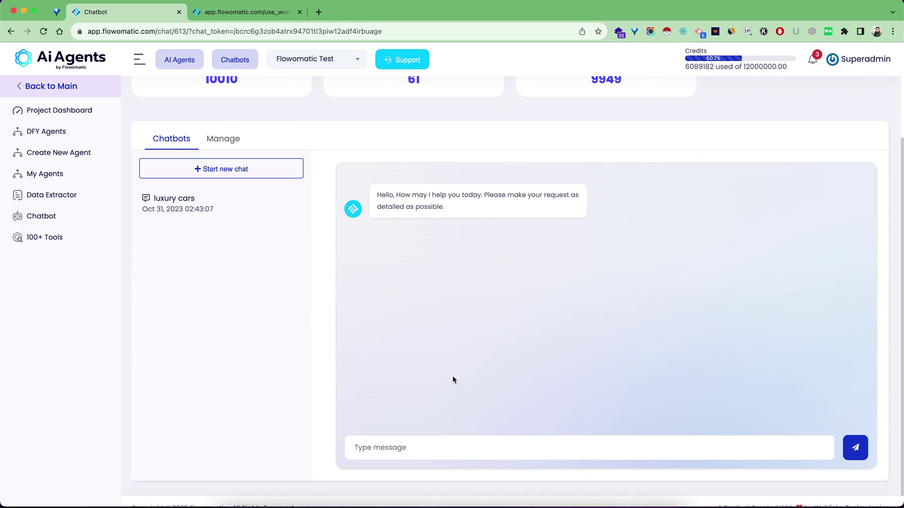
Step: Ask the chatbot 'What are some of the most expensive cars in the world'
{"action": "left_click", "coordinate": [476, 451]}
{"action": "type", "text": "What are some of the most expensive "}
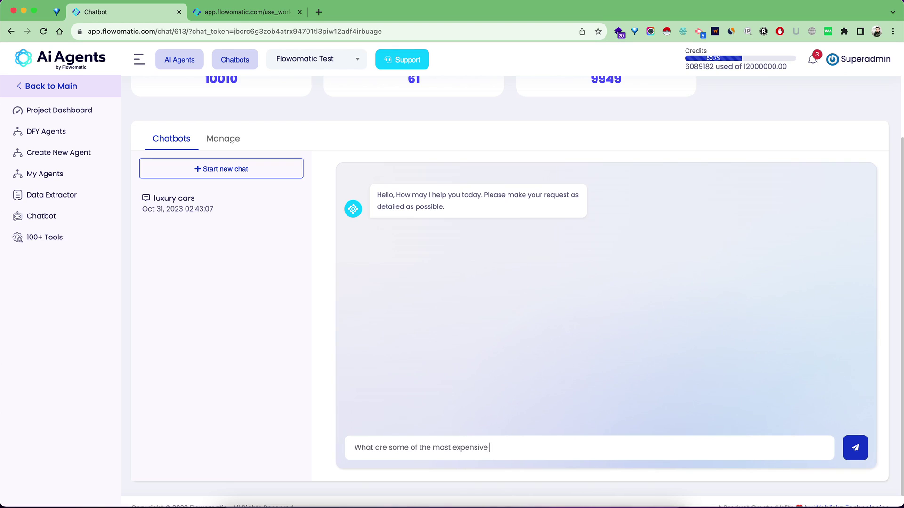
{"action": "type", "text": "cars in the world"}
{"action": "left_click", "coordinate": [862, 454]}
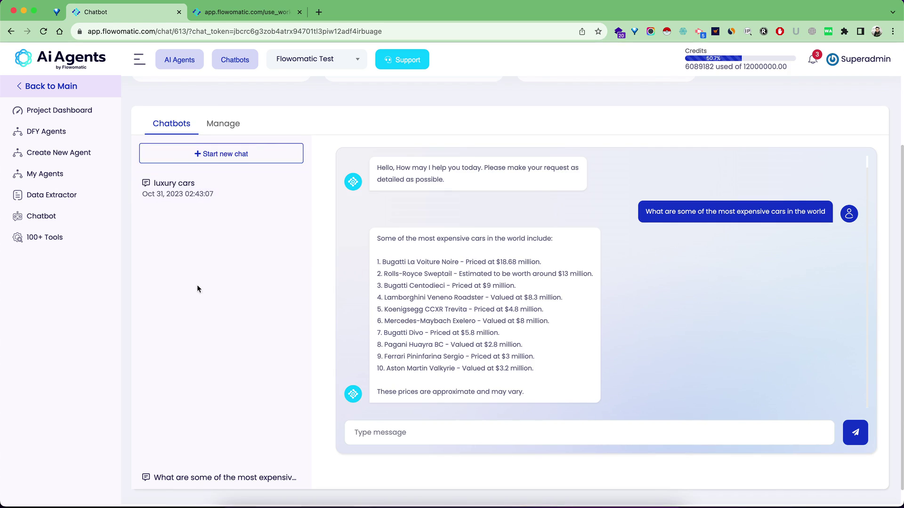
Step: On the Manage page, reload the saved chat responses and check the chat's export formats
{"action": "left_click", "coordinate": [228, 125]}
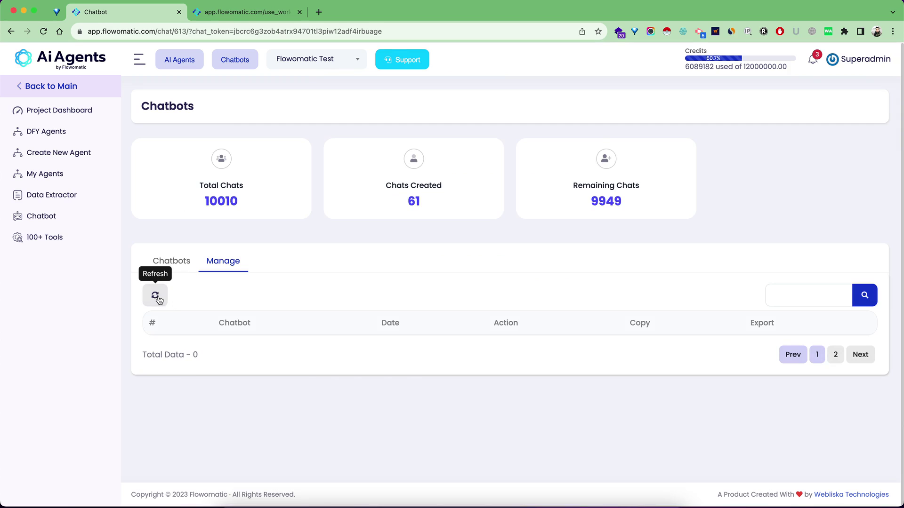
{"action": "left_click", "coordinate": [155, 295]}
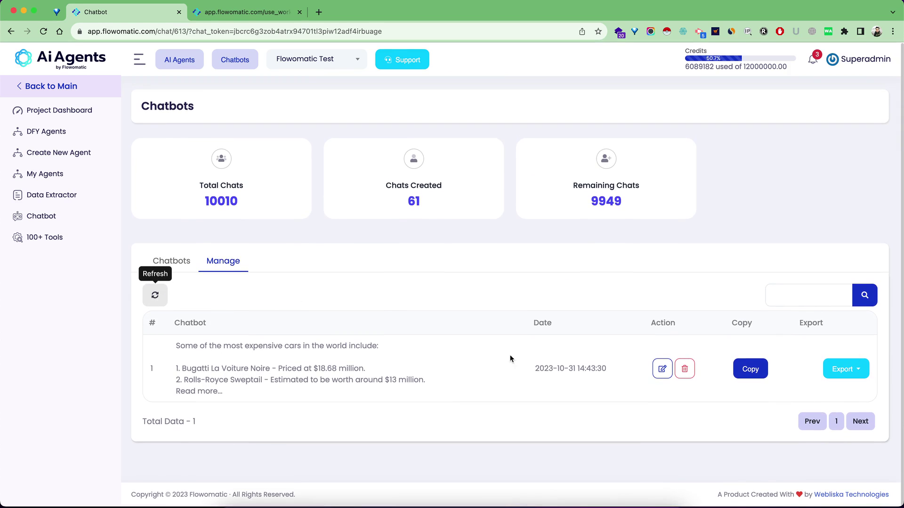
{"action": "left_click", "coordinate": [865, 372]}
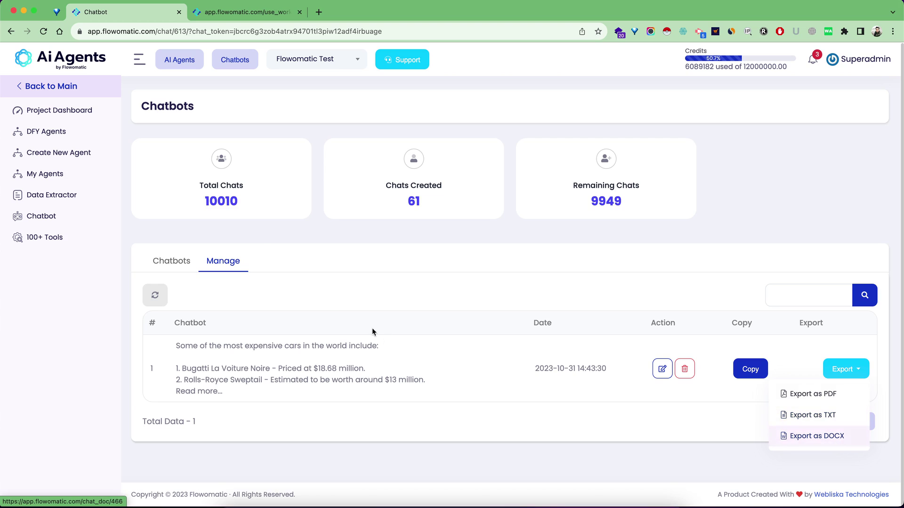
{"action": "left_click", "coordinate": [264, 234]}
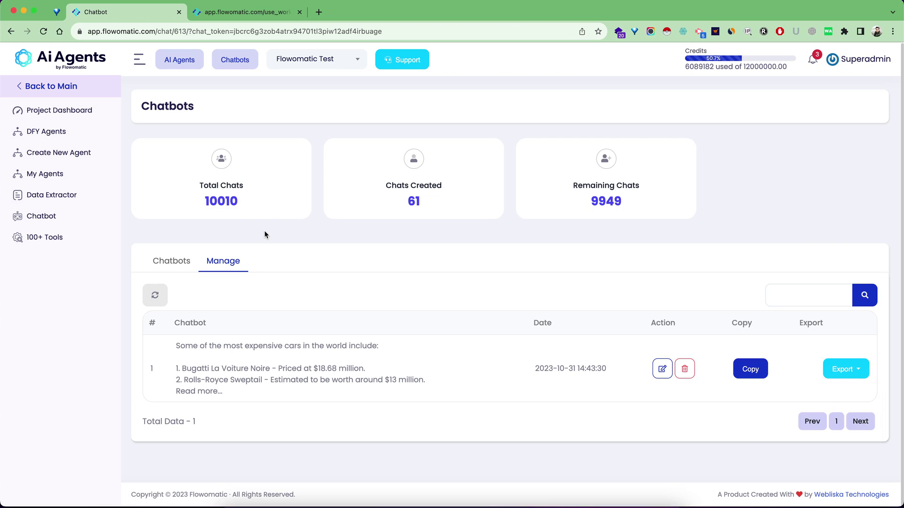
{"action": "left_click", "coordinate": [39, 238]}
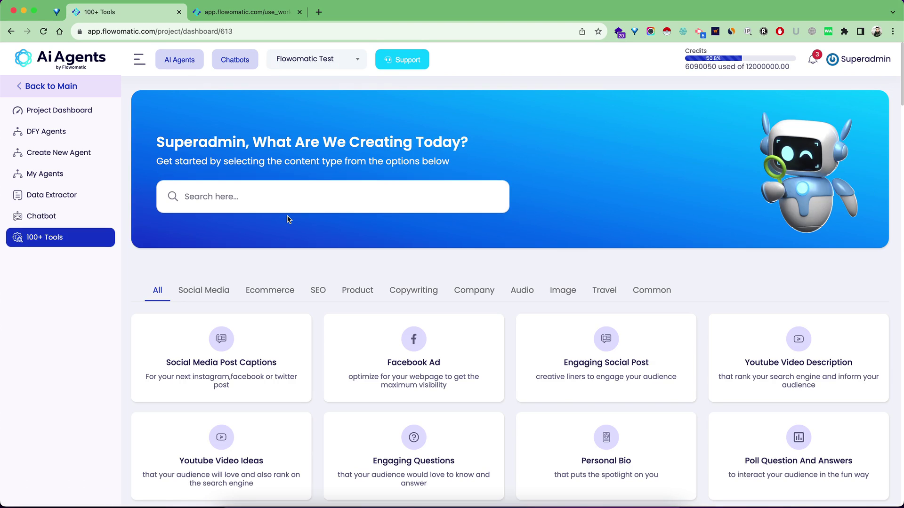
Step: Filter the 100+ Tools library to the Ecommerce category
{"action": "scroll", "coordinate": [288, 219], "scroll_direction": "down", "scroll_amount": 3}
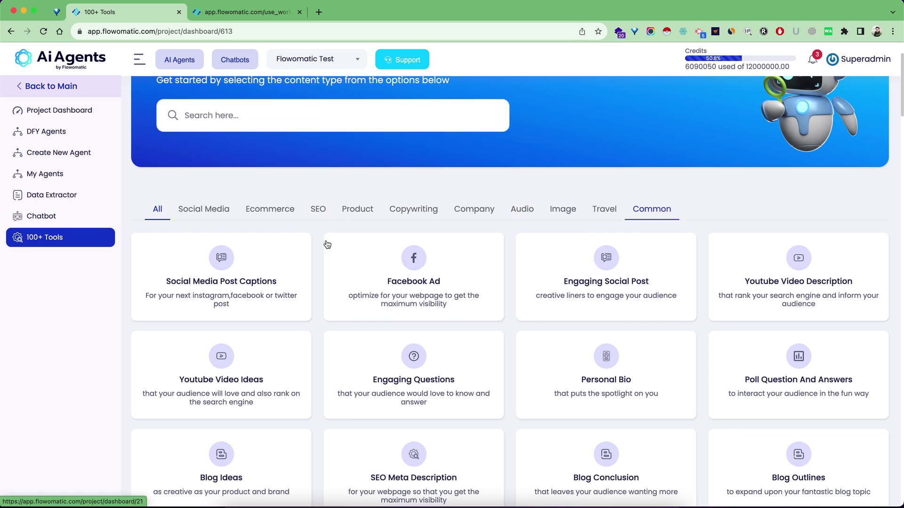
{"action": "left_click", "coordinate": [269, 214]}
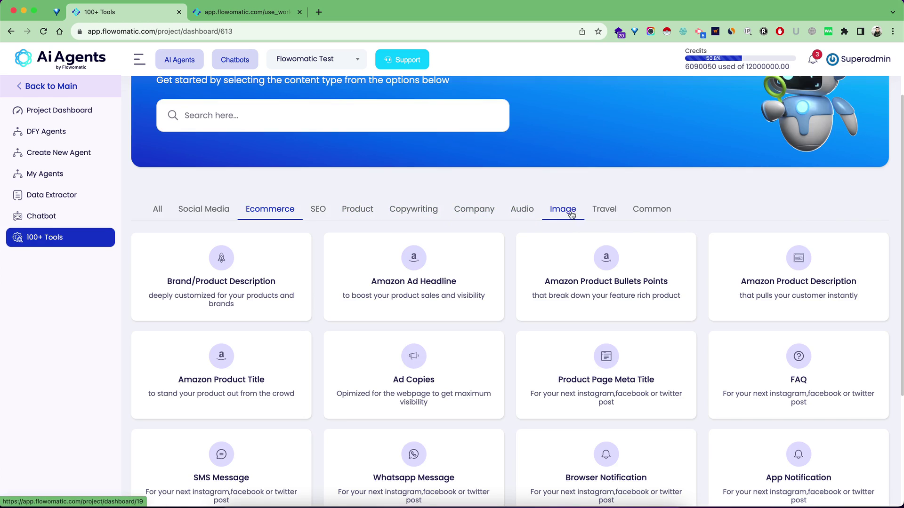
{"action": "scroll", "coordinate": [440, 272], "scroll_direction": "down", "scroll_amount": 4}
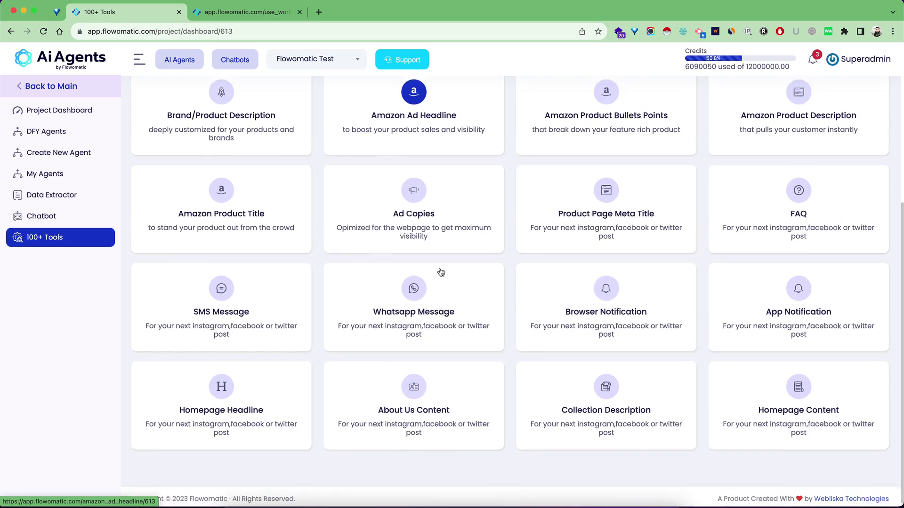
{"action": "scroll", "coordinate": [439, 272], "scroll_direction": "up", "scroll_amount": 2}
Step: Show All tools and browse from Social Media Post Captions to Video Creator
{"action": "left_click", "coordinate": [160, 126]}
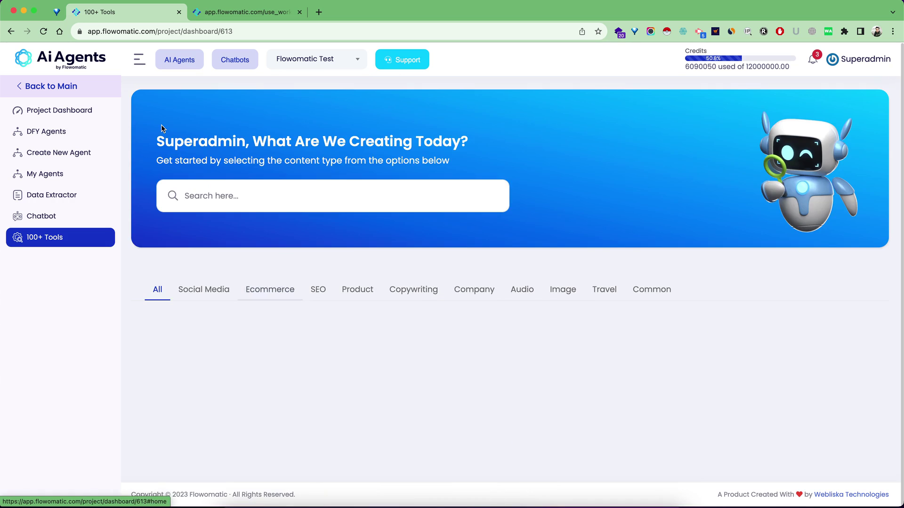
{"action": "scroll", "coordinate": [417, 262], "scroll_direction": "down", "scroll_amount": 5}
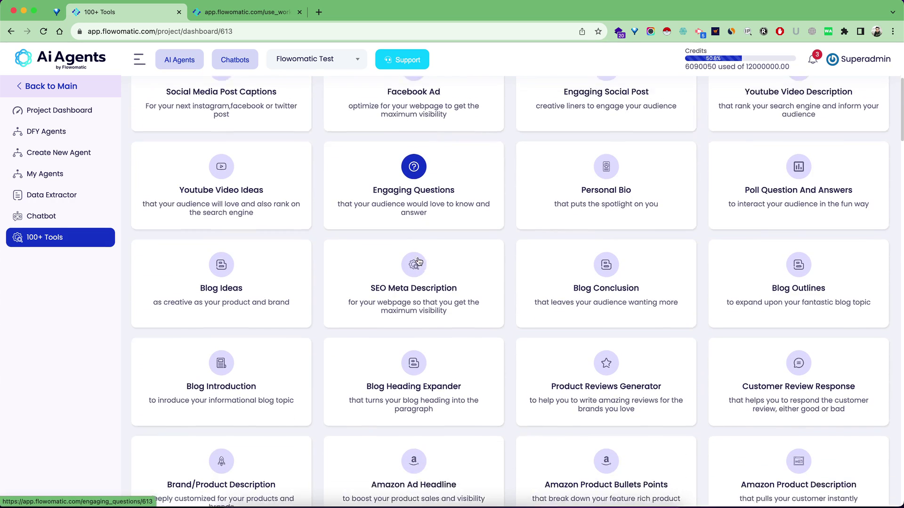
{"action": "scroll", "coordinate": [419, 261], "scroll_direction": "down", "scroll_amount": 2}
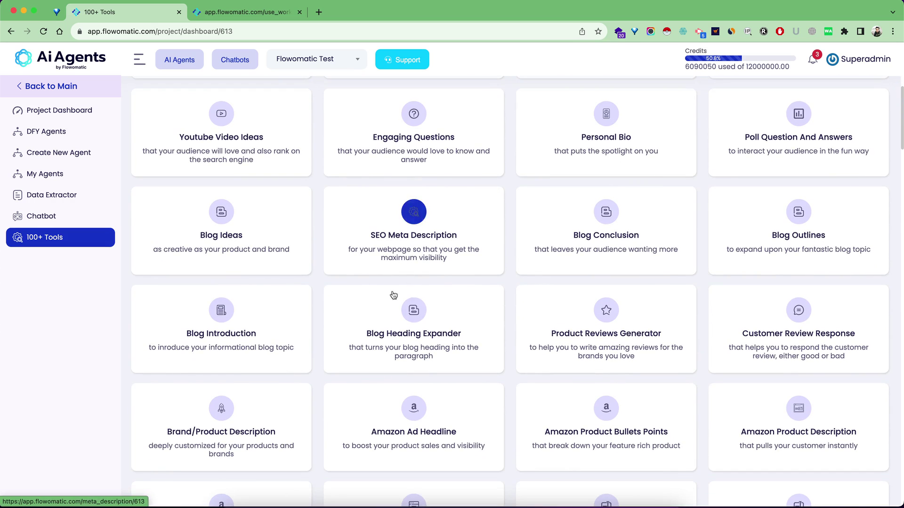
{"action": "scroll", "coordinate": [397, 244], "scroll_direction": "down", "scroll_amount": 2}
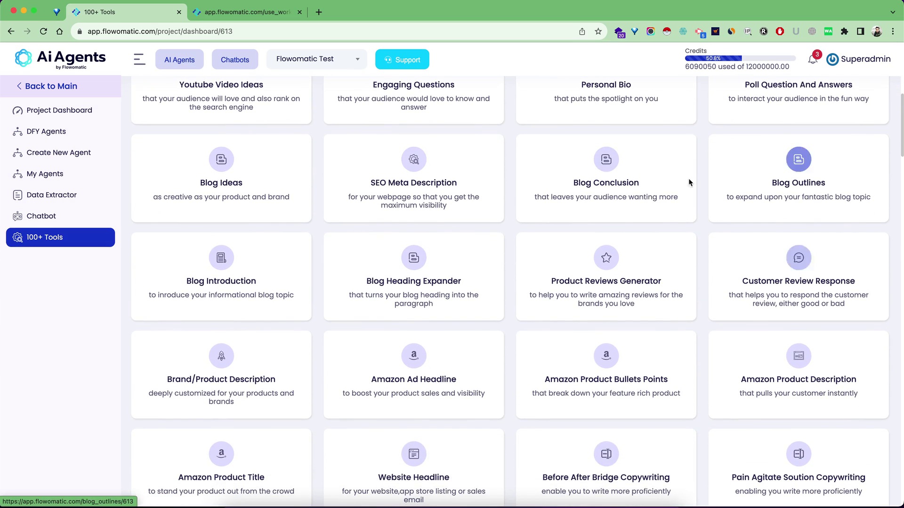
{"action": "scroll", "coordinate": [688, 182], "scroll_direction": "down", "scroll_amount": 5}
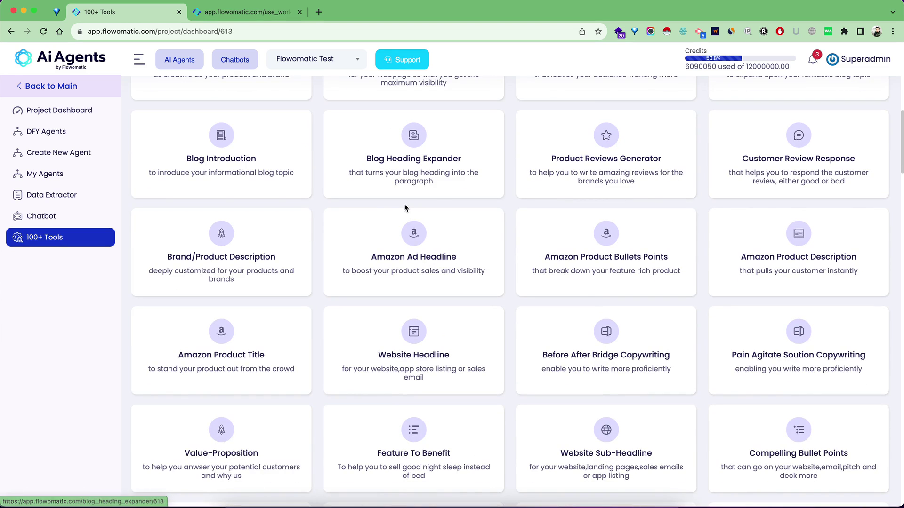
{"action": "scroll", "coordinate": [369, 348], "scroll_direction": "down", "scroll_amount": 9}
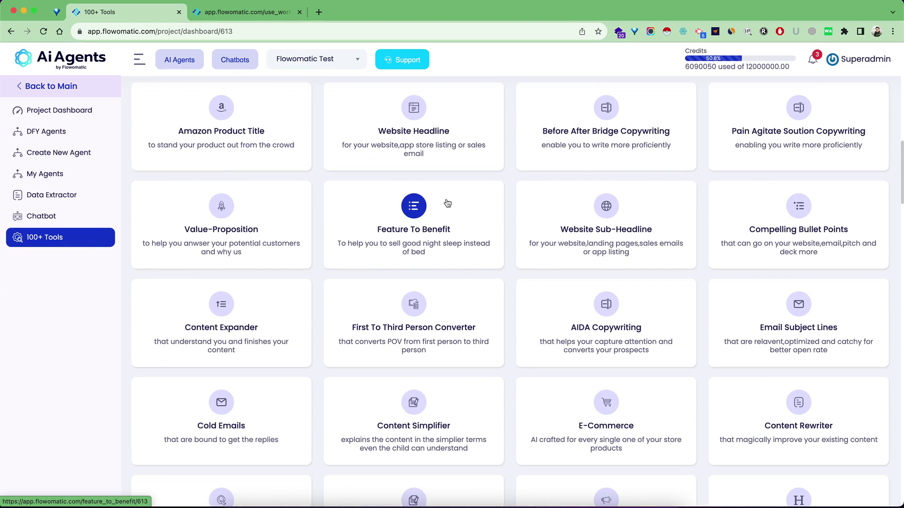
{"action": "scroll", "coordinate": [401, 251], "scroll_direction": "down", "scroll_amount": 4}
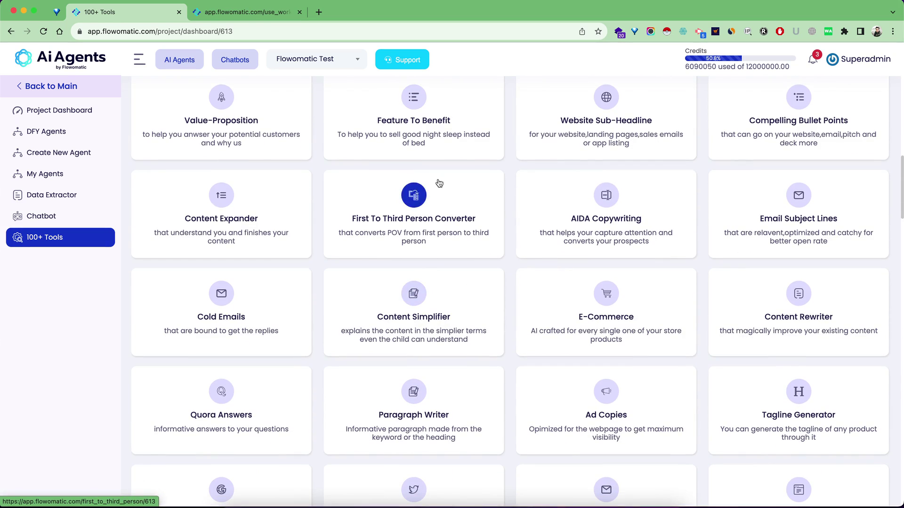
{"action": "scroll", "coordinate": [458, 307], "scroll_direction": "down", "scroll_amount": 7}
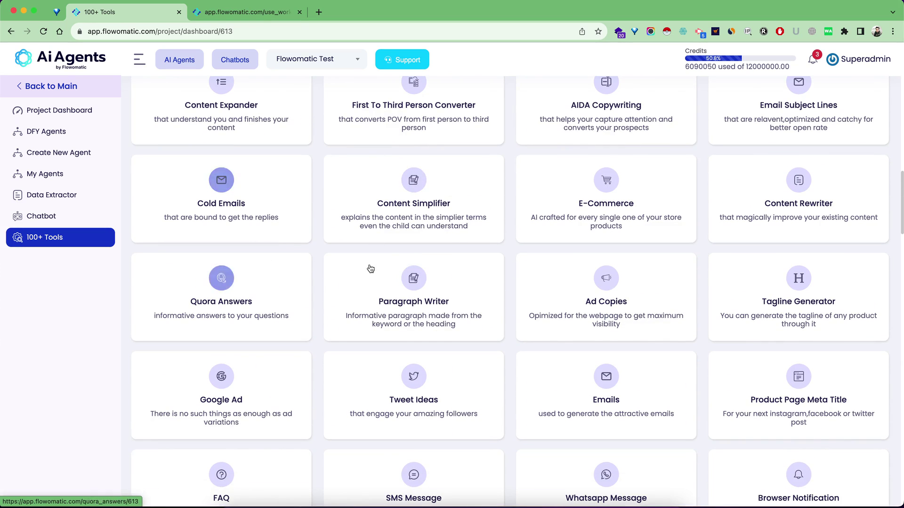
{"action": "scroll", "coordinate": [376, 267], "scroll_direction": "down", "scroll_amount": 1}
{"action": "scroll", "coordinate": [295, 235], "scroll_direction": "down", "scroll_amount": 8}
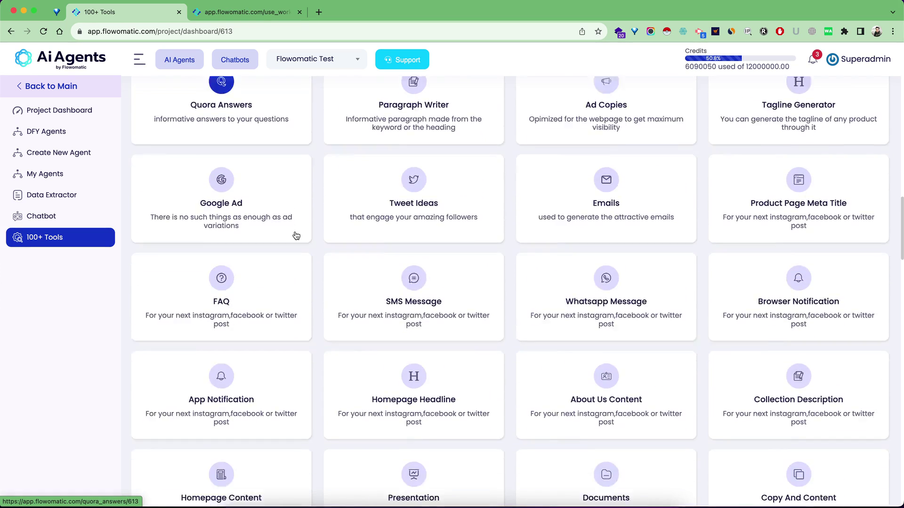
{"action": "scroll", "coordinate": [443, 308], "scroll_direction": "down", "scroll_amount": 13}
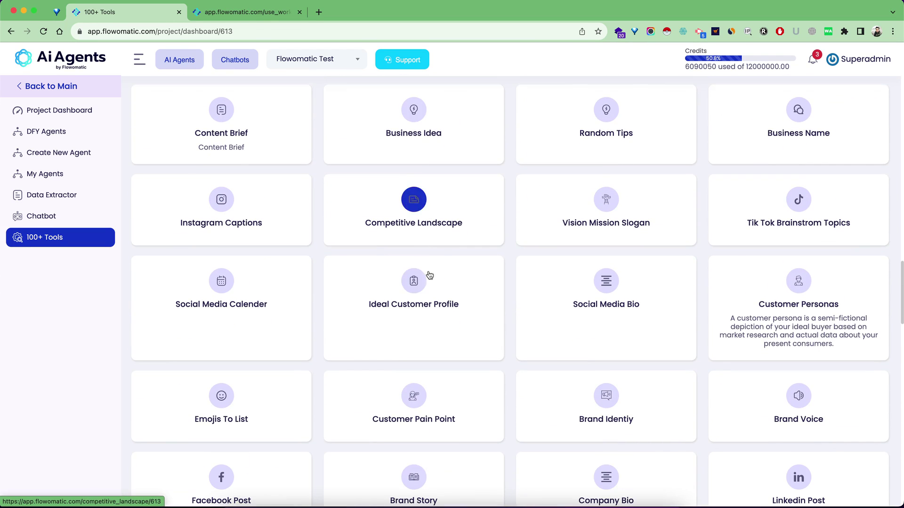
{"action": "scroll", "coordinate": [436, 337], "scroll_direction": "down", "scroll_amount": 13}
{"action": "scroll", "coordinate": [497, 378], "scroll_direction": "down", "scroll_amount": 11}
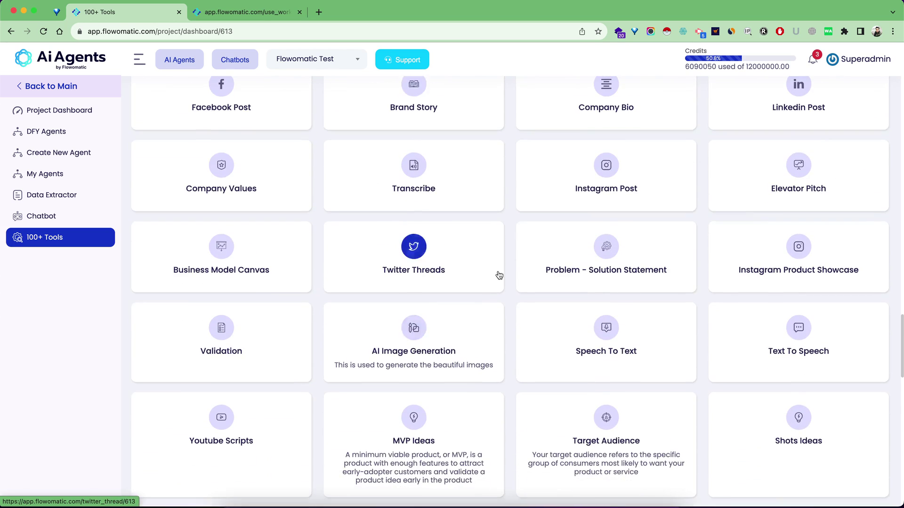
{"action": "scroll", "coordinate": [513, 212], "scroll_direction": "down", "scroll_amount": 8}
{"action": "scroll", "coordinate": [512, 213], "scroll_direction": "down", "scroll_amount": 13}
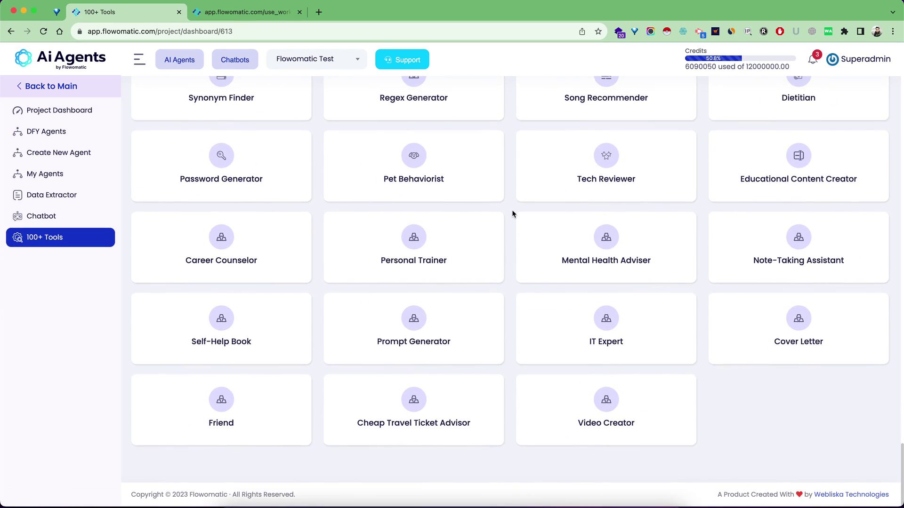
{"action": "scroll", "coordinate": [512, 214], "scroll_direction": "up", "scroll_amount": 20}
{"action": "scroll", "coordinate": [512, 213], "scroll_direction": "up", "scroll_amount": 12}
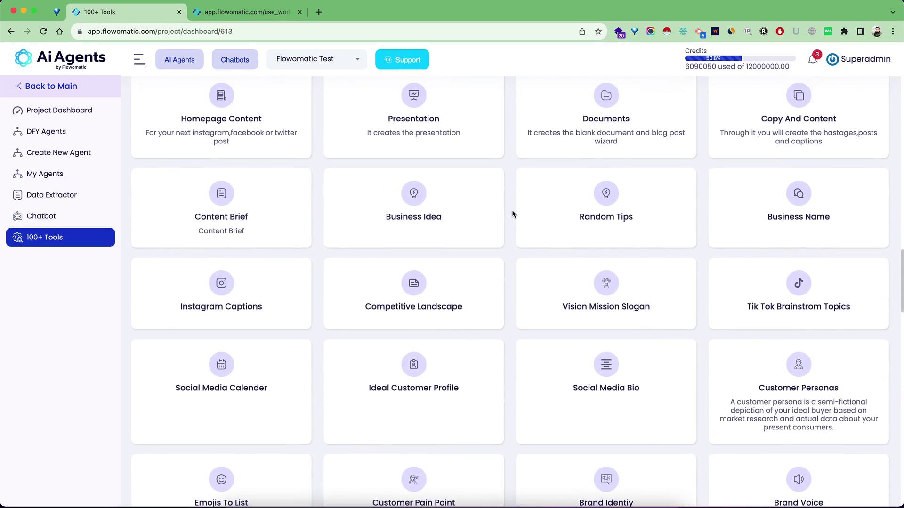
{"action": "scroll", "coordinate": [512, 213], "scroll_direction": "up", "scroll_amount": 15}
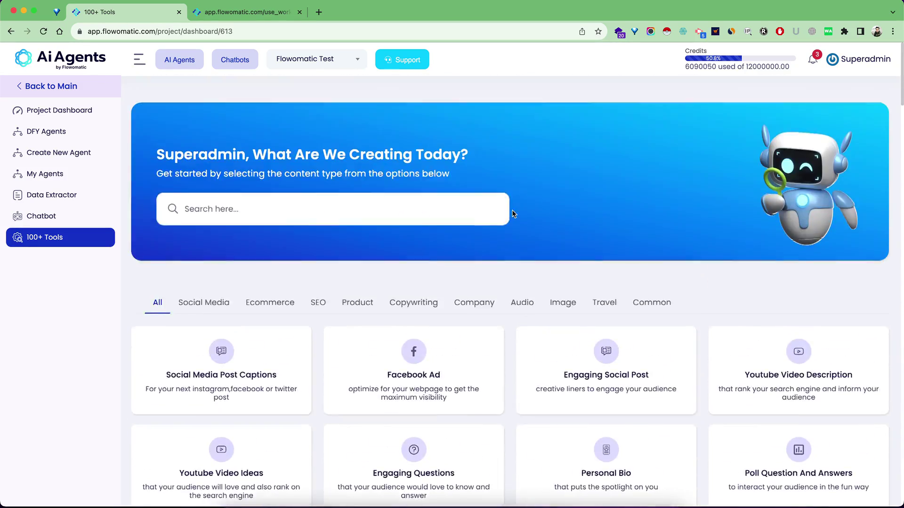
Step: Return to the dashboard showing 8 projects, 62 chatbots and 58 workflows, and open the Superadmin menu
{"action": "left_click", "coordinate": [74, 63]}
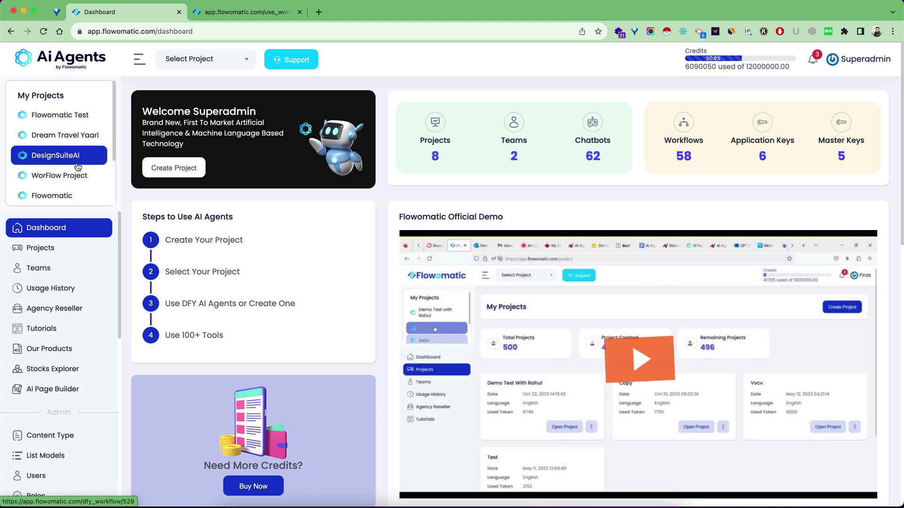
{"action": "scroll", "coordinate": [66, 250], "scroll_direction": "down", "scroll_amount": 3}
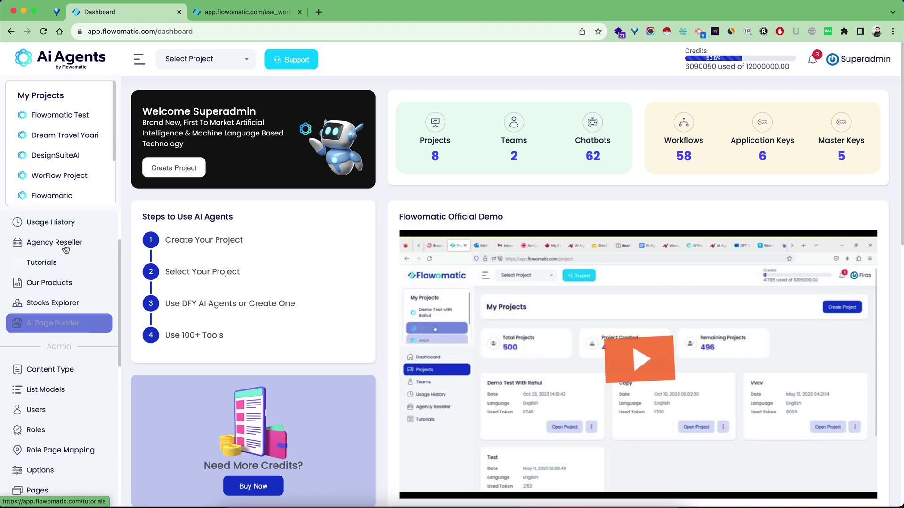
{"action": "scroll", "coordinate": [73, 245], "scroll_direction": "up", "scroll_amount": 2}
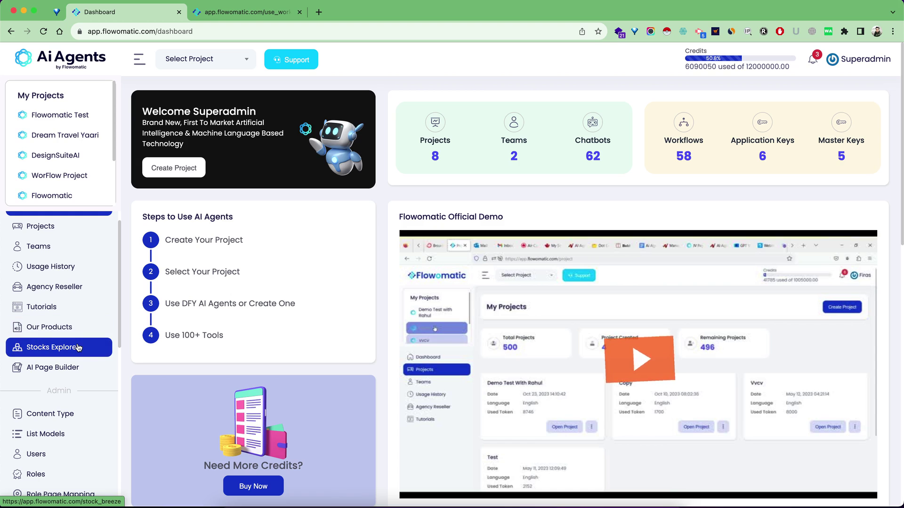
{"action": "scroll", "coordinate": [91, 378], "scroll_direction": "up", "scroll_amount": 1}
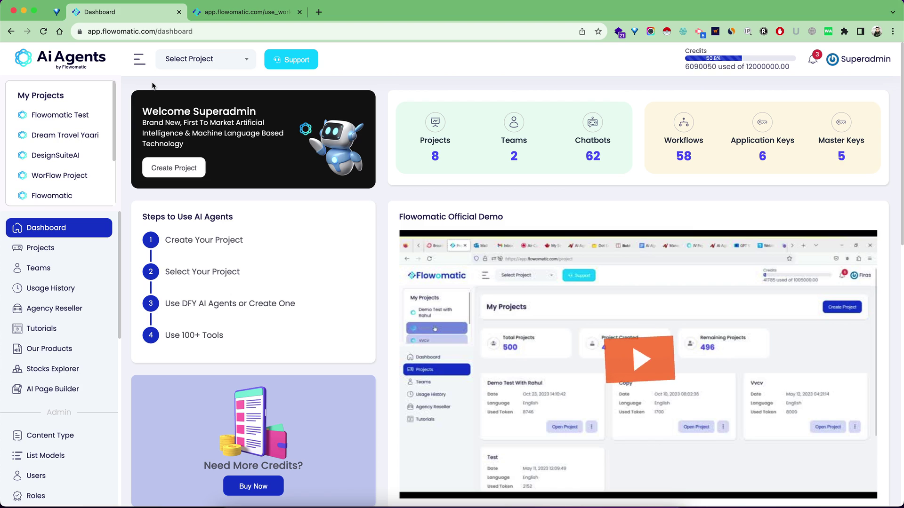
{"action": "left_click", "coordinate": [853, 60]}
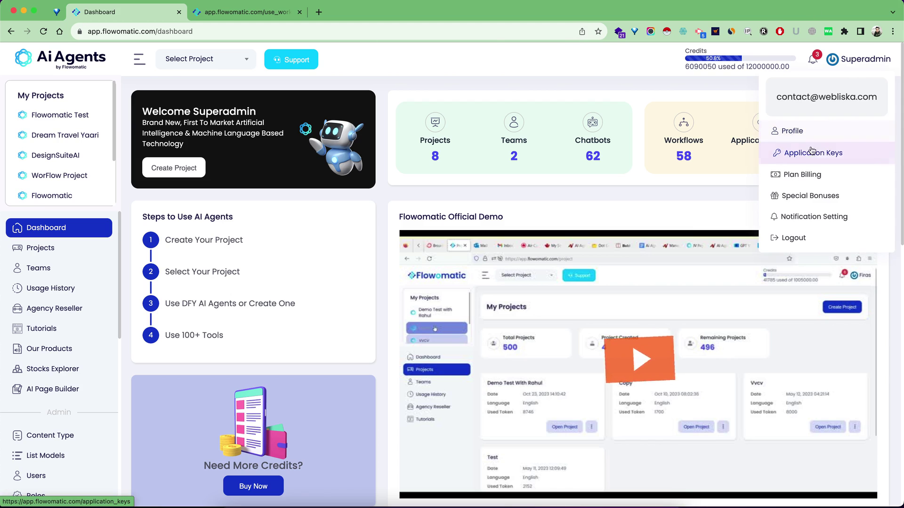
{"action": "left_click", "coordinate": [825, 155]}
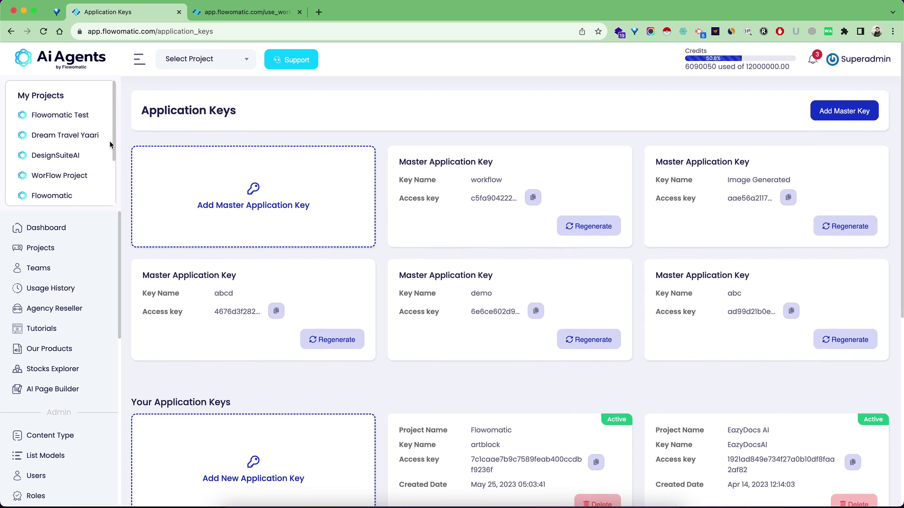
{"action": "left_click", "coordinate": [56, 228]}
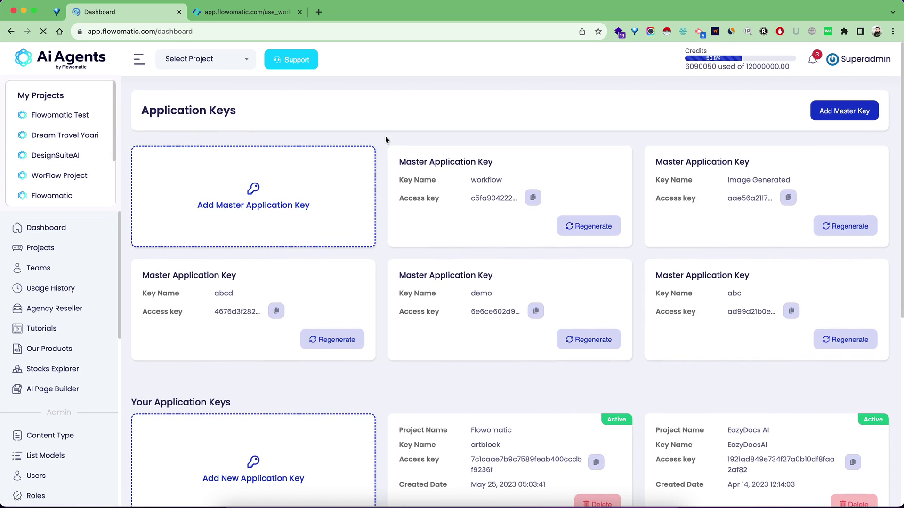